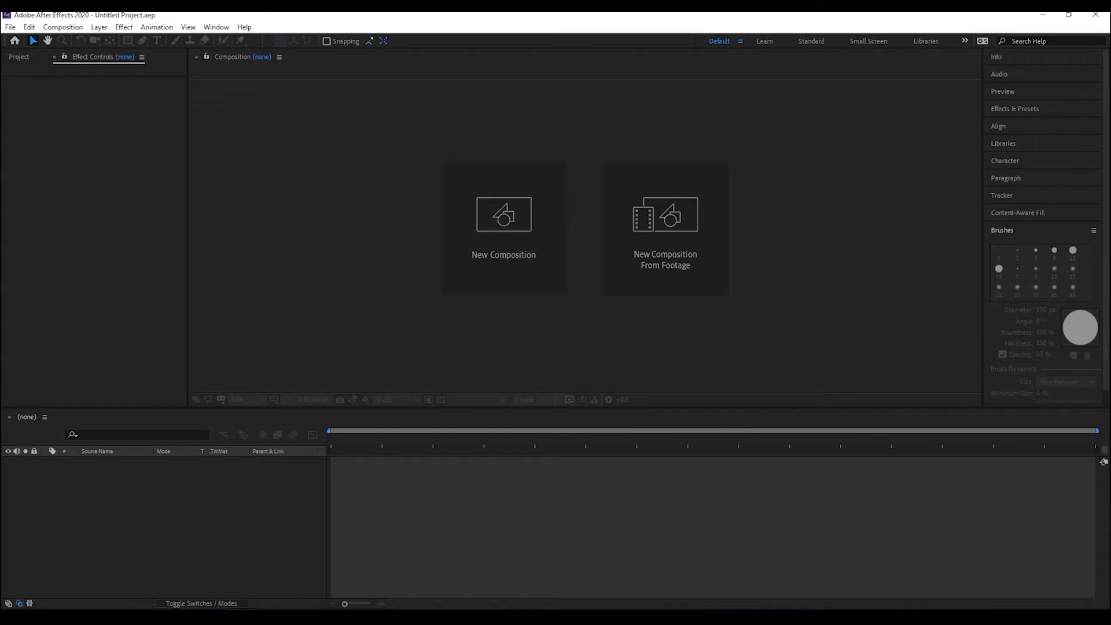
Import Canyon_Split.psd from the ParallaxTut folder as a Composition with editable layer styles.
left_click(328, 616)
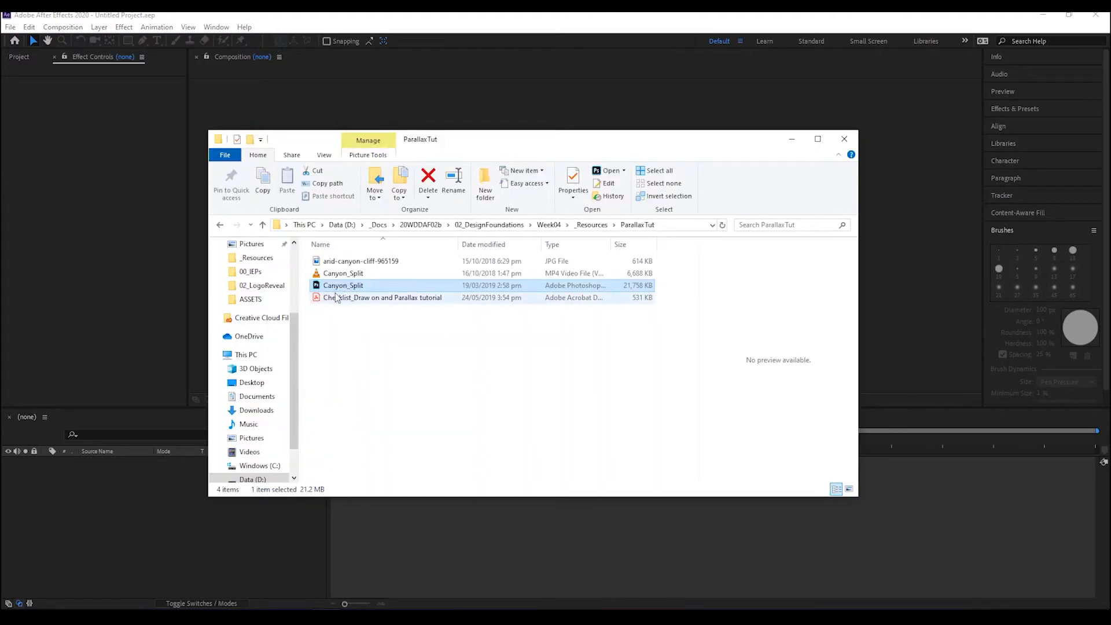
left_click_drag(347, 292, 110, 285)
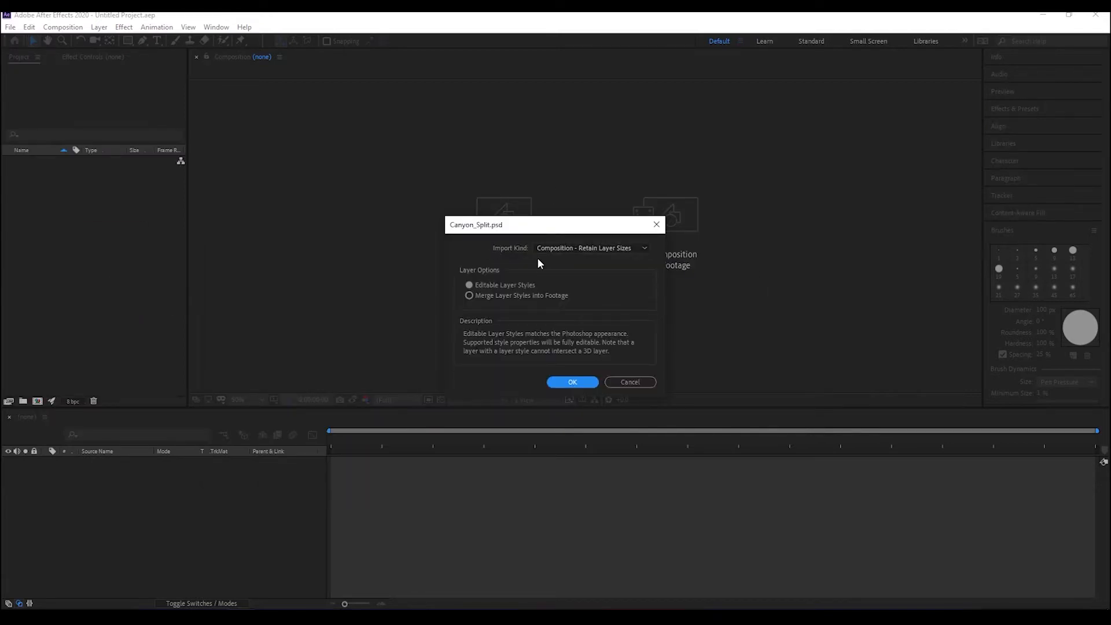
left_click(556, 246)
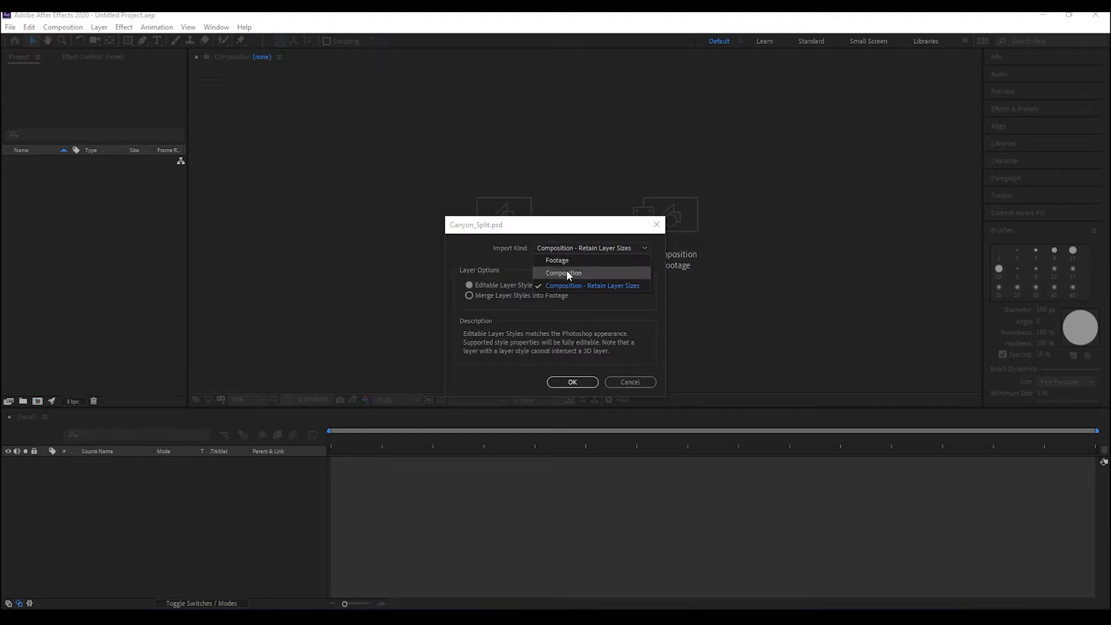
left_click(564, 275)
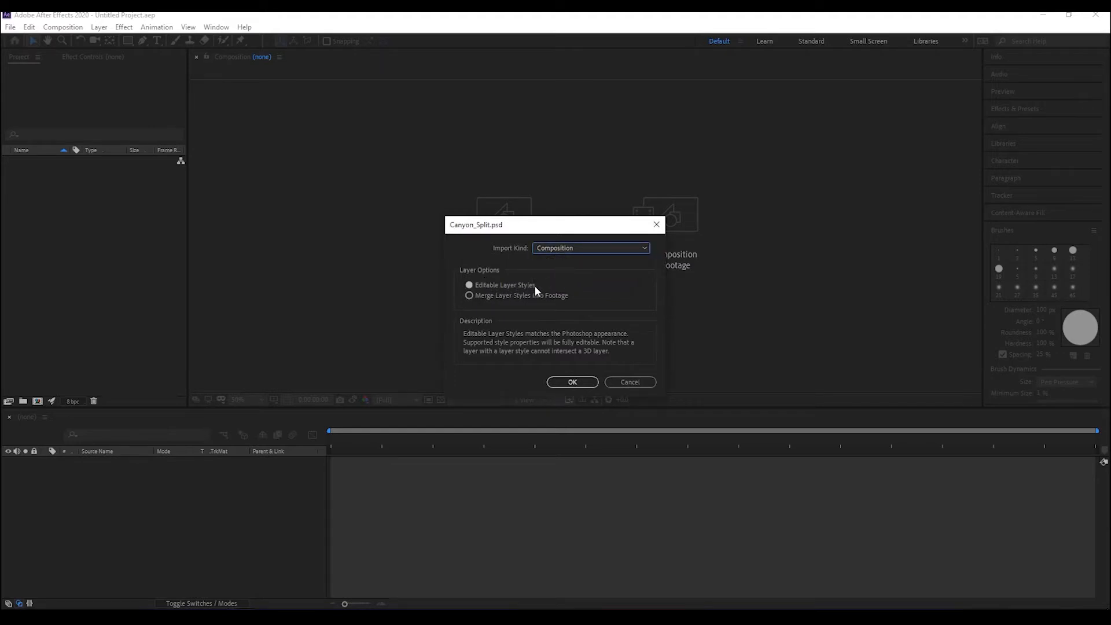
left_click(566, 381)
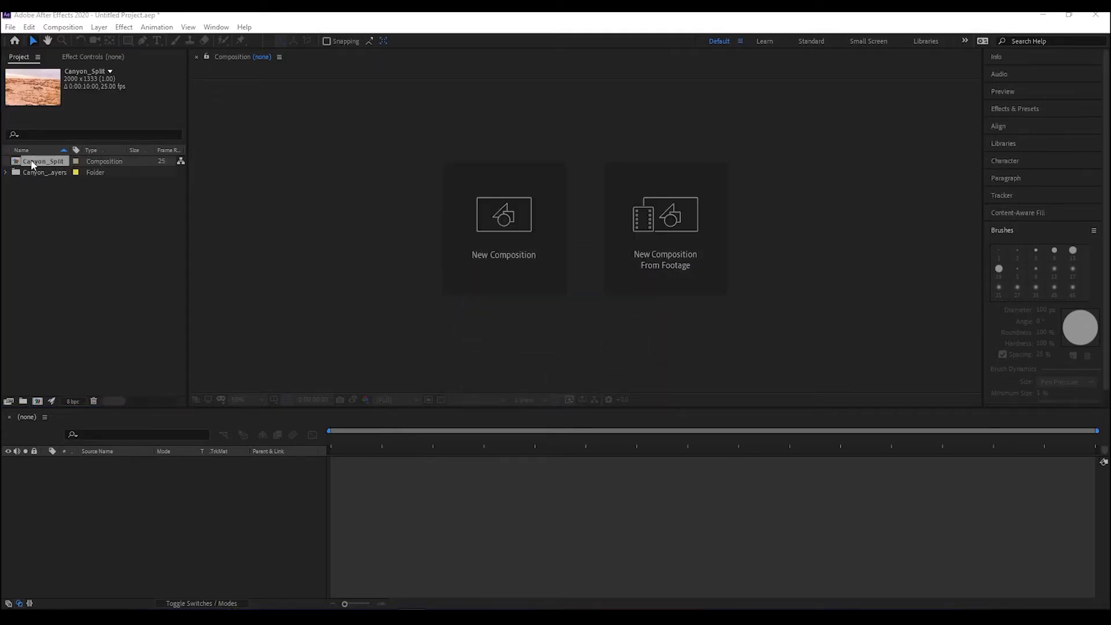
Open the Canyon_Split composition and make its MG and FG layers visible.
left_click(6, 172)
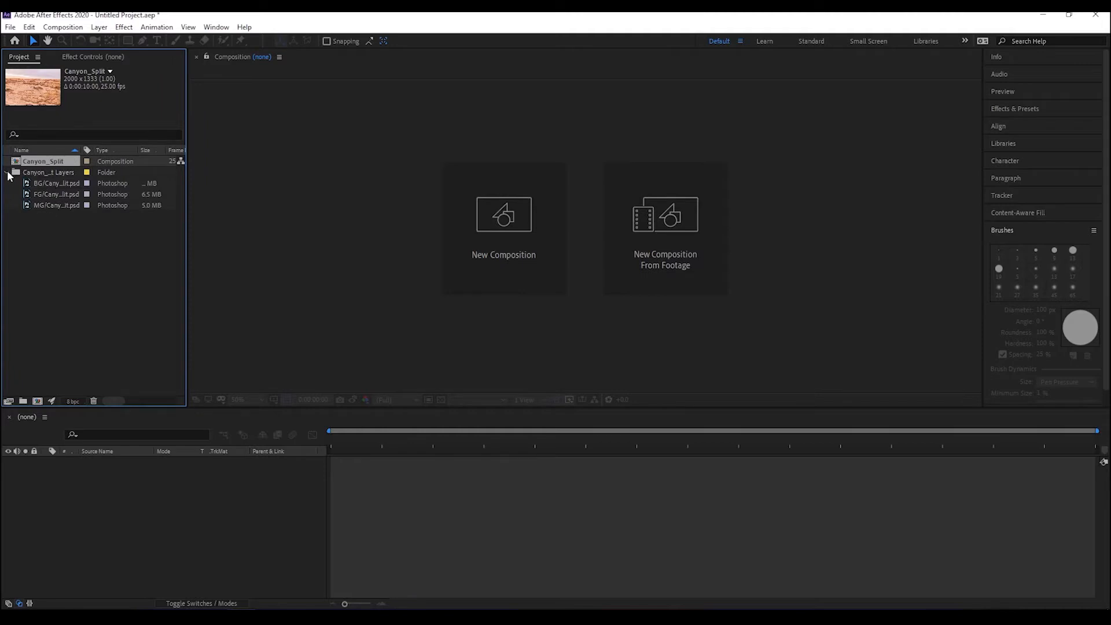
left_click(6, 172)
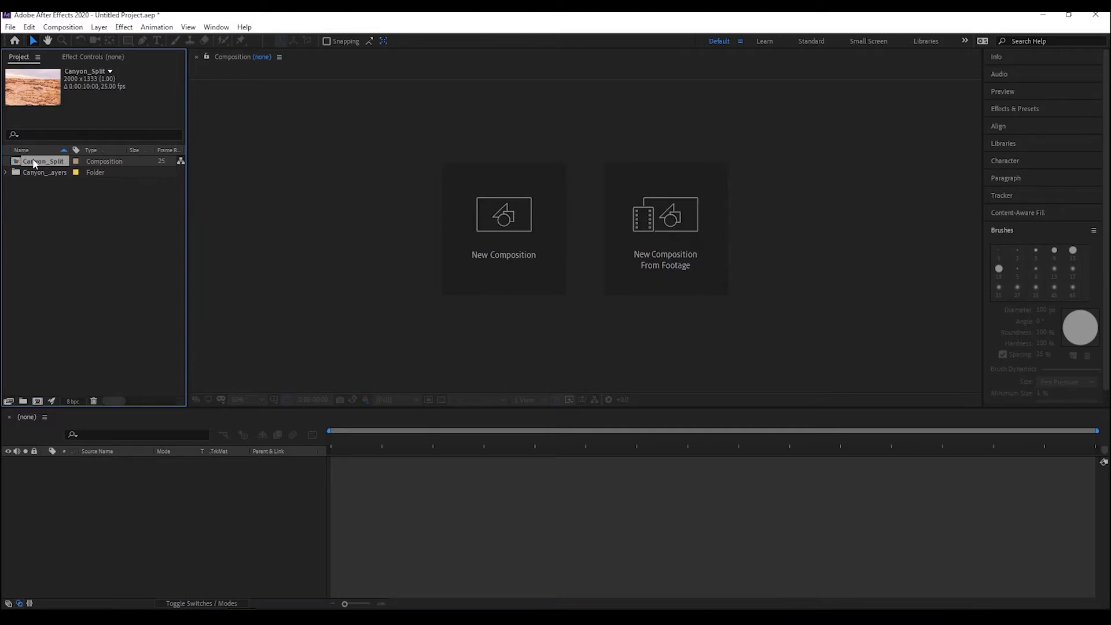
double_click(35, 160)
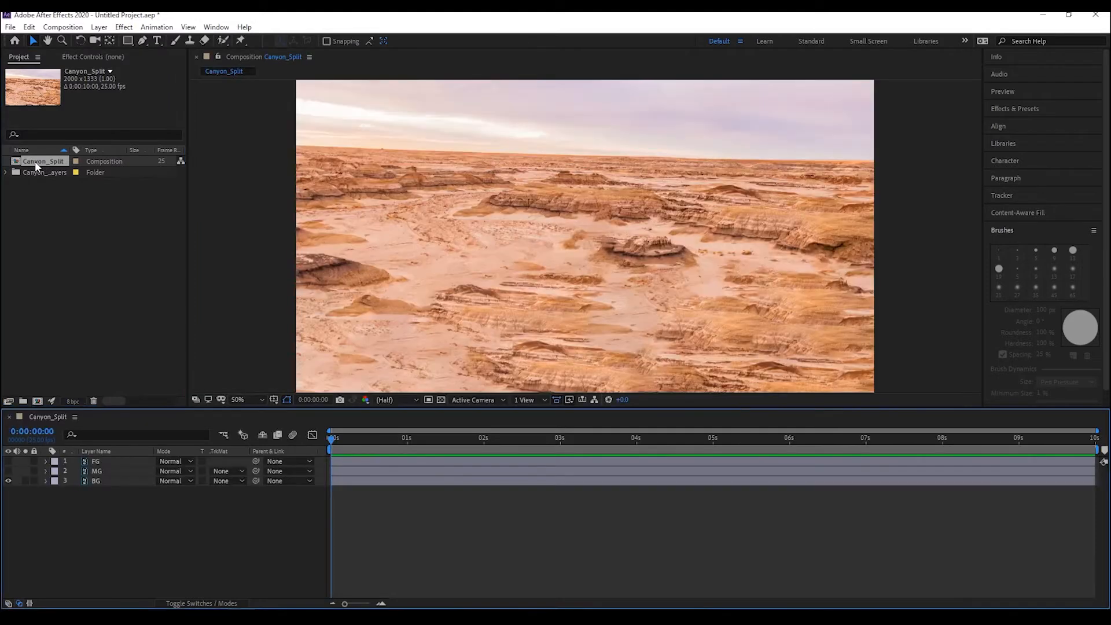
left_click(95, 480)
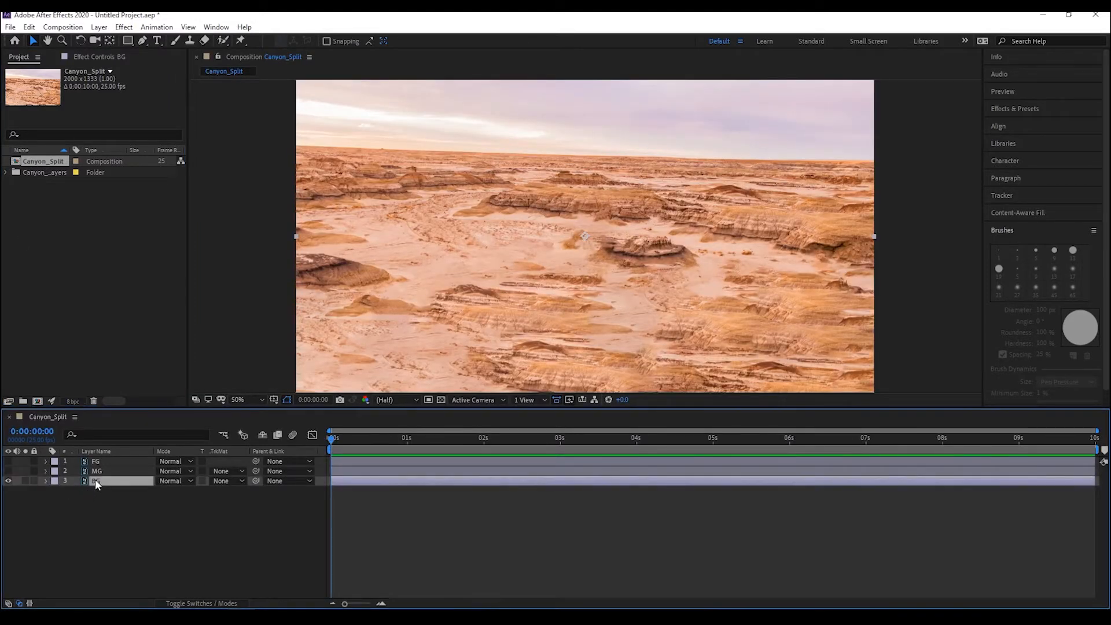
left_click(96, 471)
left_click(96, 460)
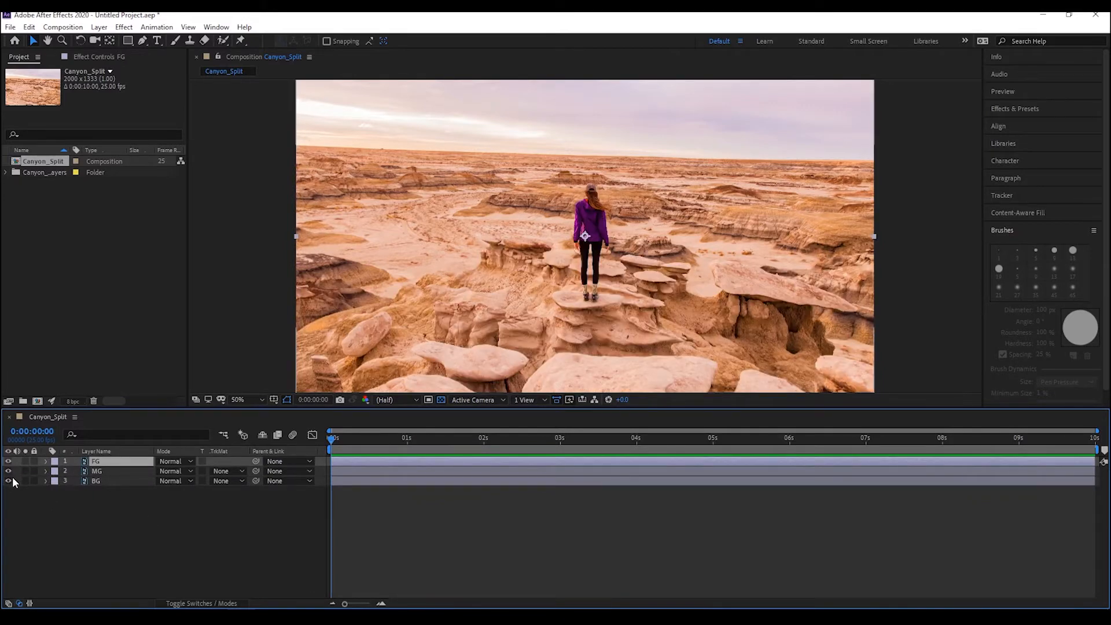
Turn FG, MG and BG into 3D layers and reveal the Position property of MG and BG.
left_click(195, 604)
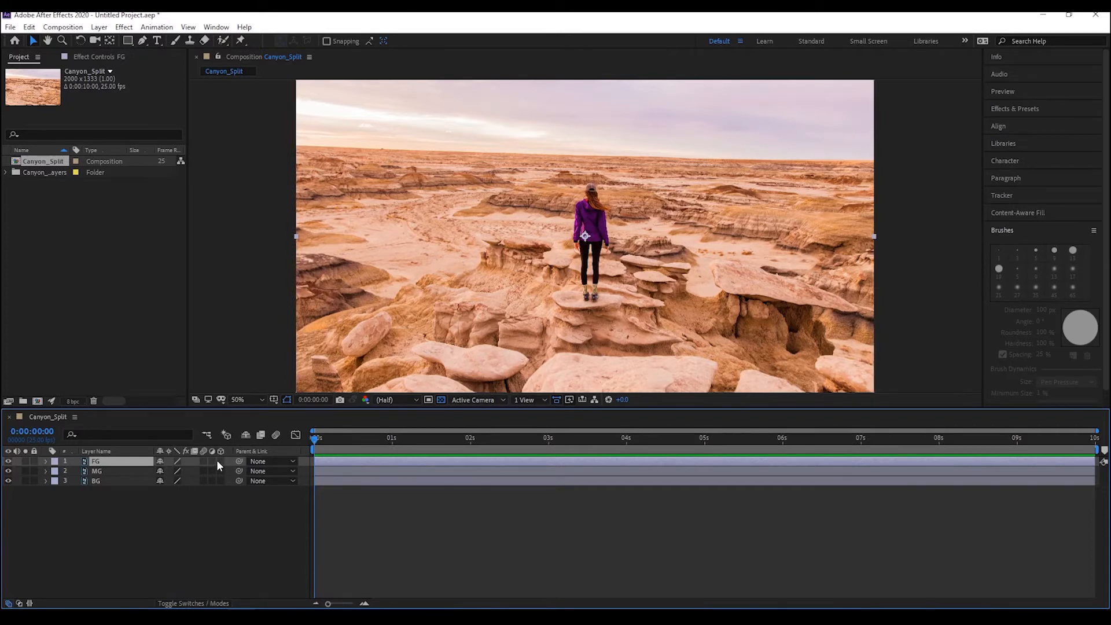
left_click_drag(219, 460, 223, 501)
left_click(109, 472)
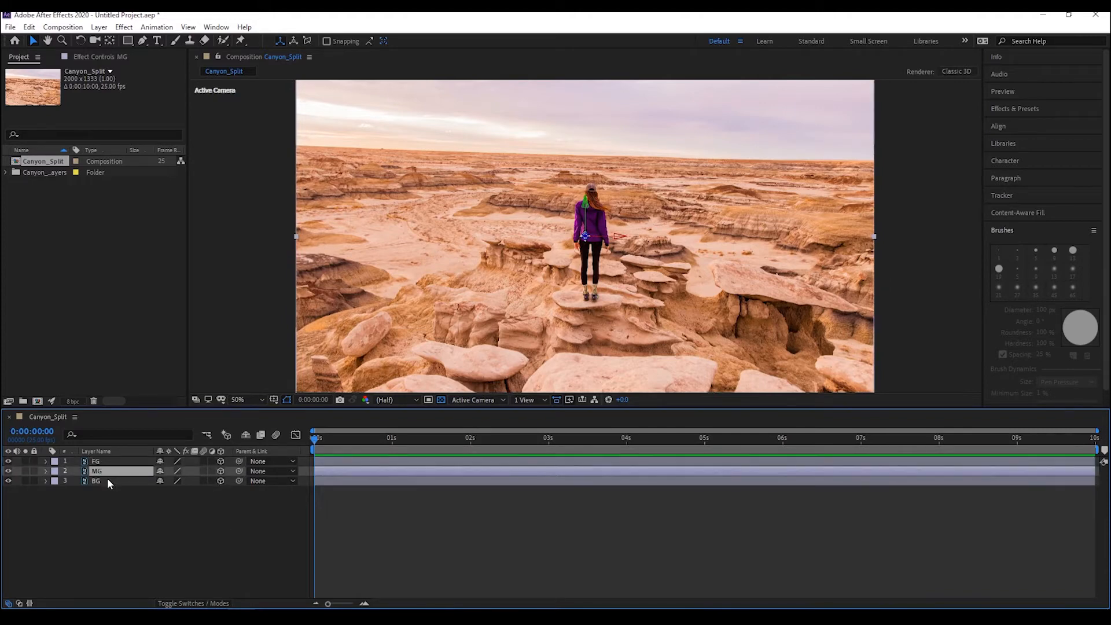
left_click(99, 479, "shift")
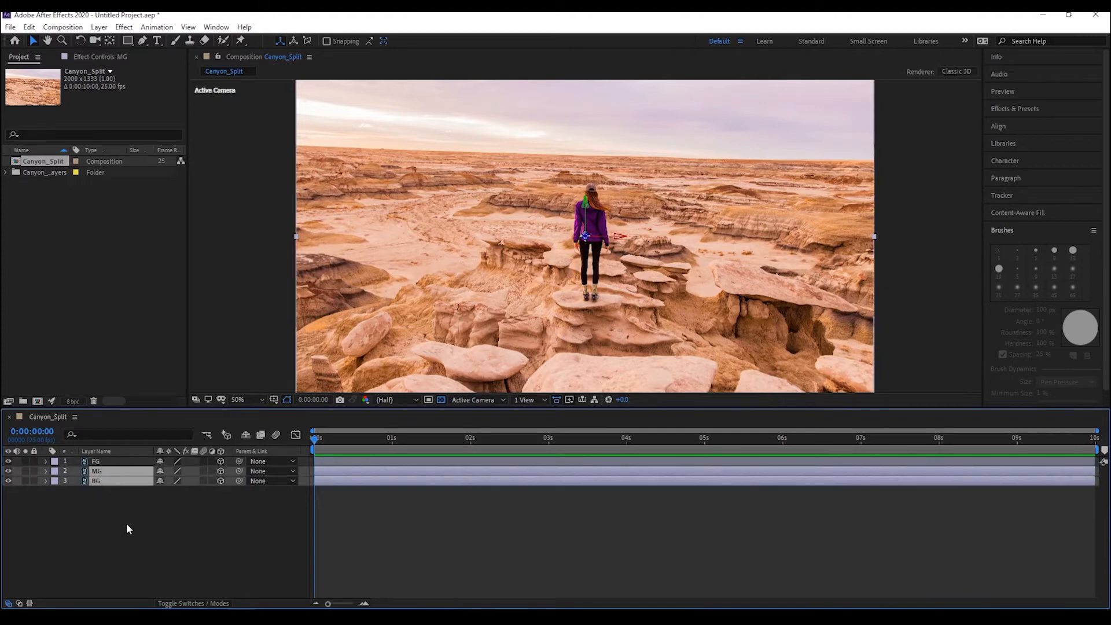
key("p")
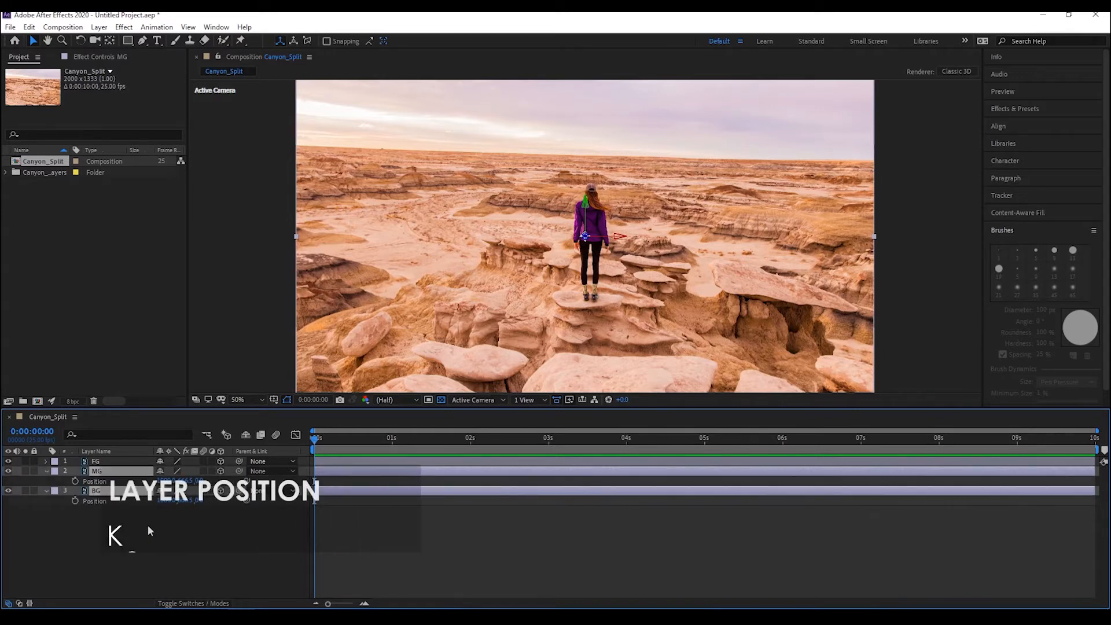
left_click(172, 532)
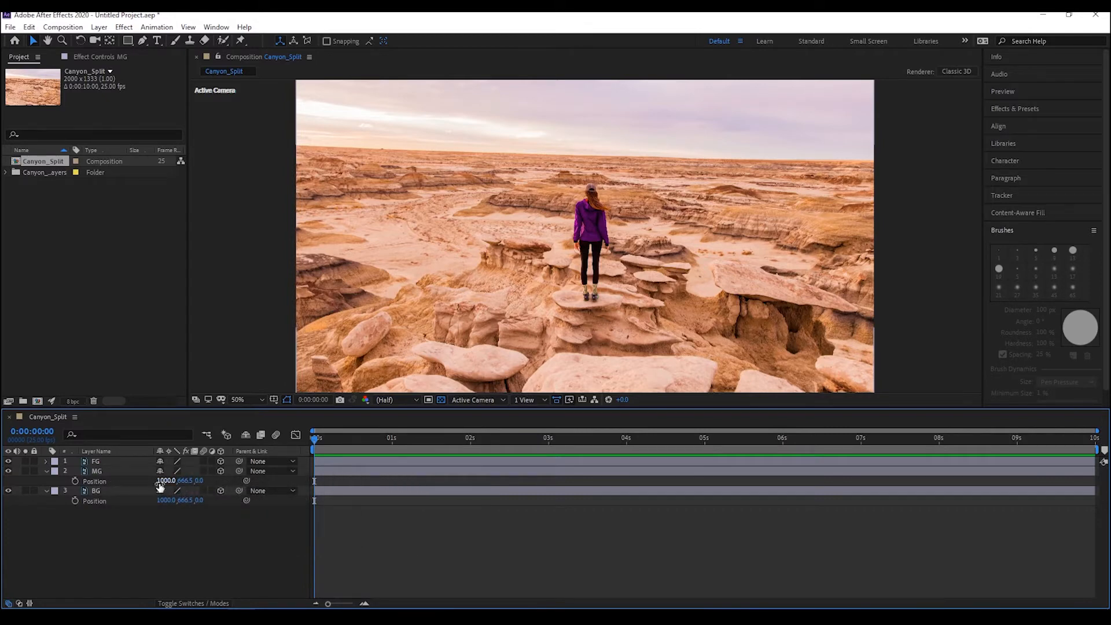
Set the MG layer's Z position to 500.
left_click_drag(172, 481, 46, 491)
key("ctrl+z")
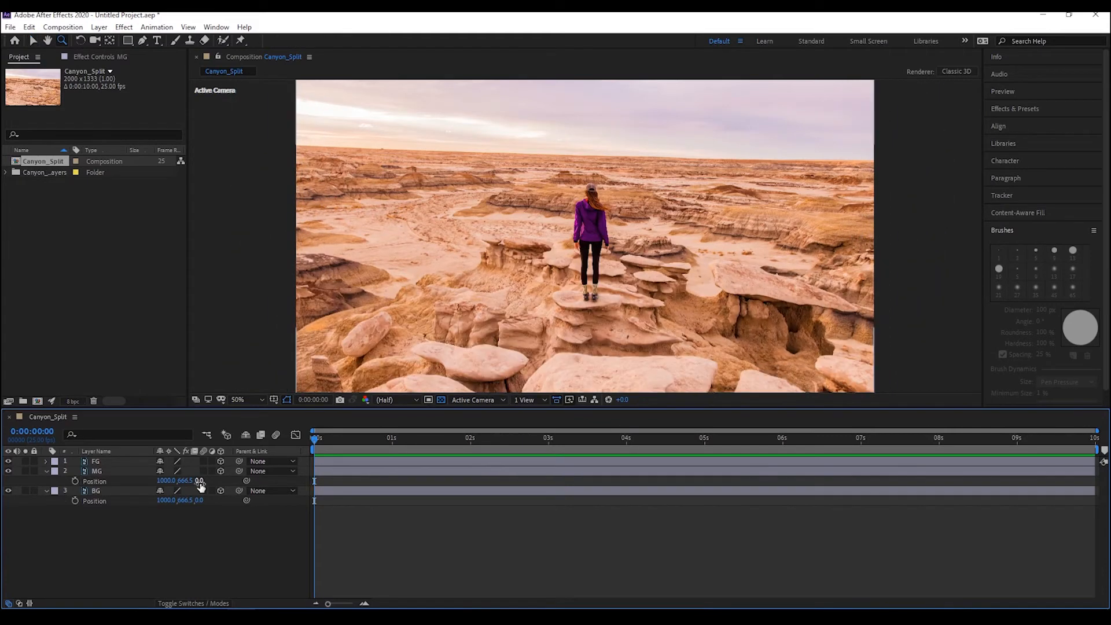
left_click(199, 481)
type("500")
key("Return")
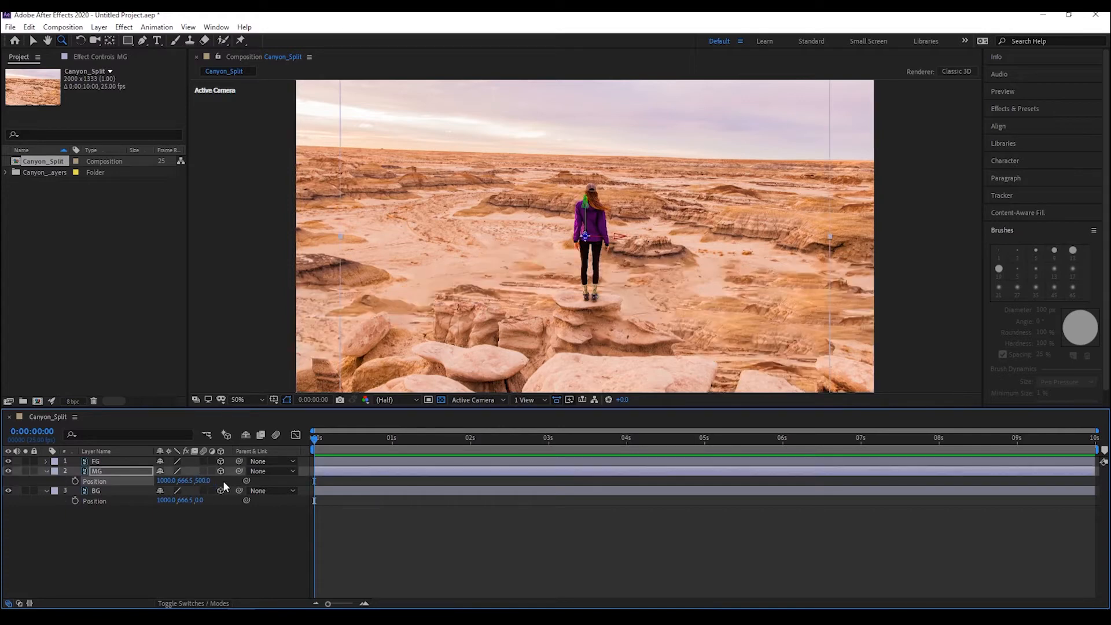
Set the BG layer's Z position to 1000.
left_click(106, 489)
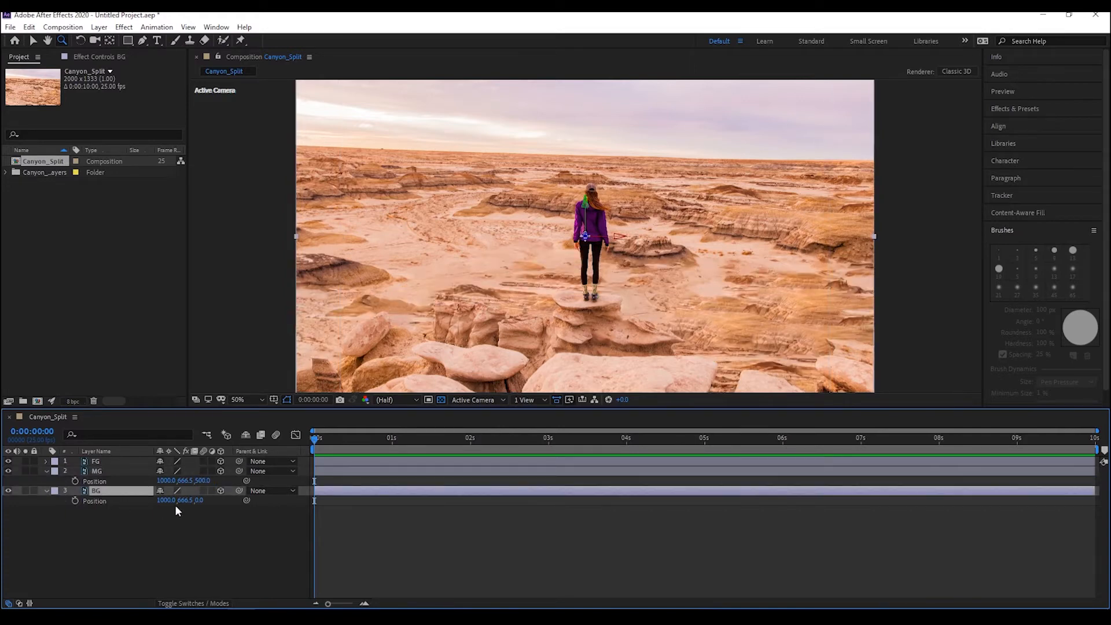
left_click(200, 501)
type("1000")
key("Return")
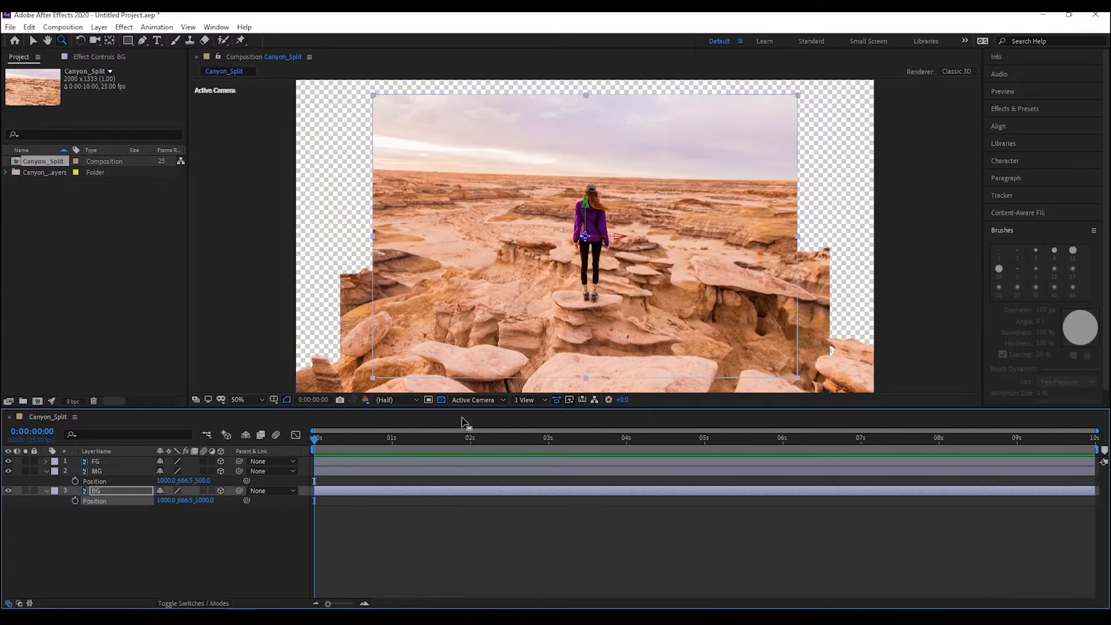
Examine the depth spacing between the layers in Custom View 1 and return to the Active Camera view.
left_click(477, 401)
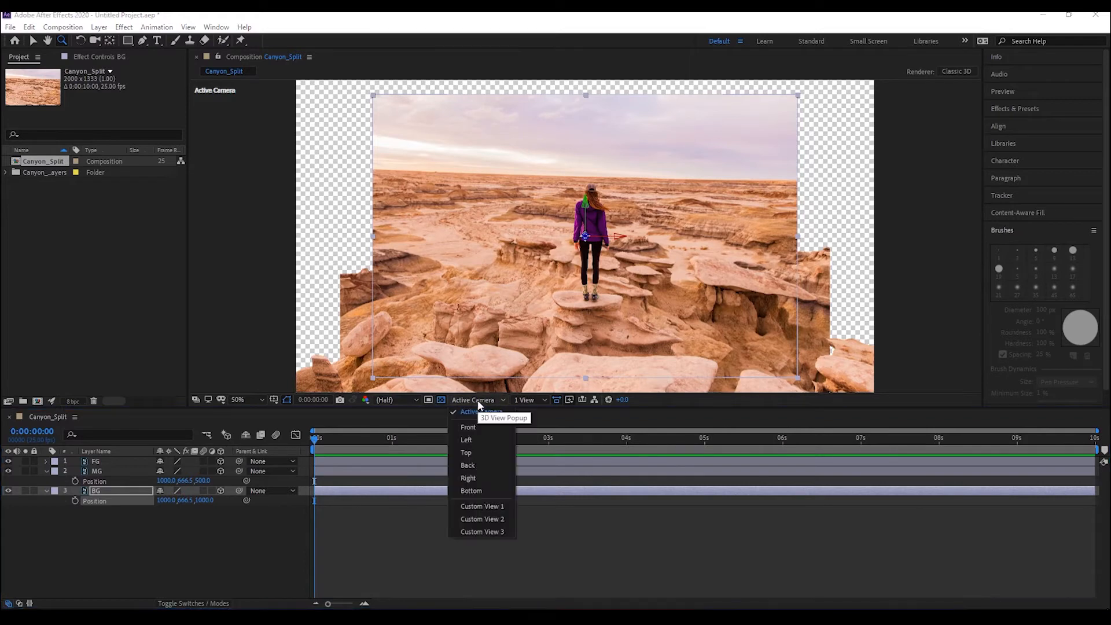
left_click(486, 507)
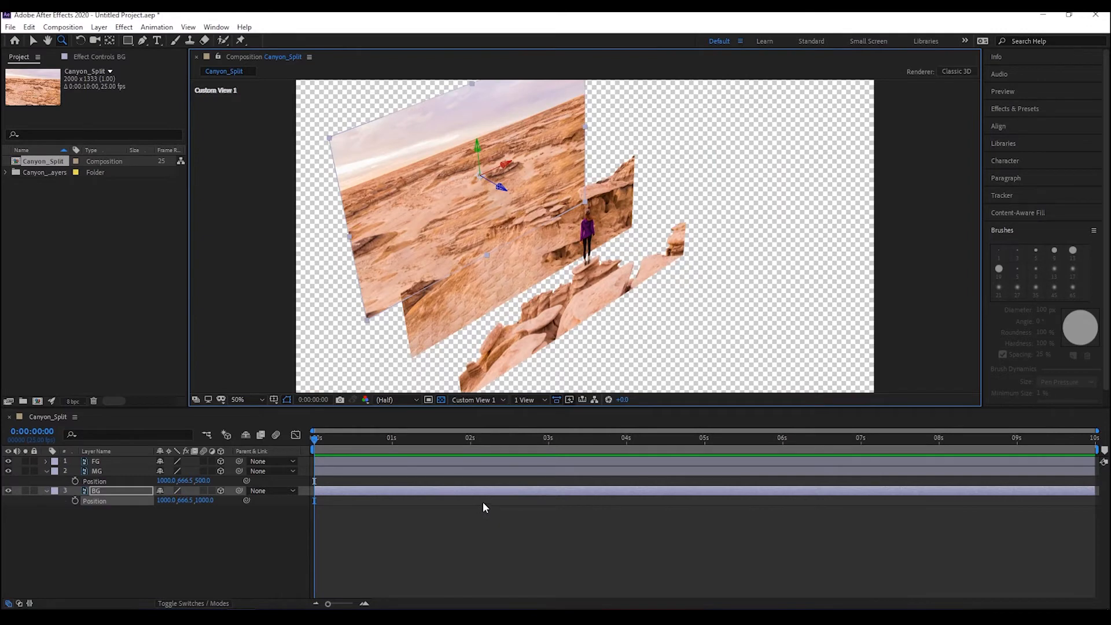
key("v")
left_click_drag(502, 187, 498, 218)
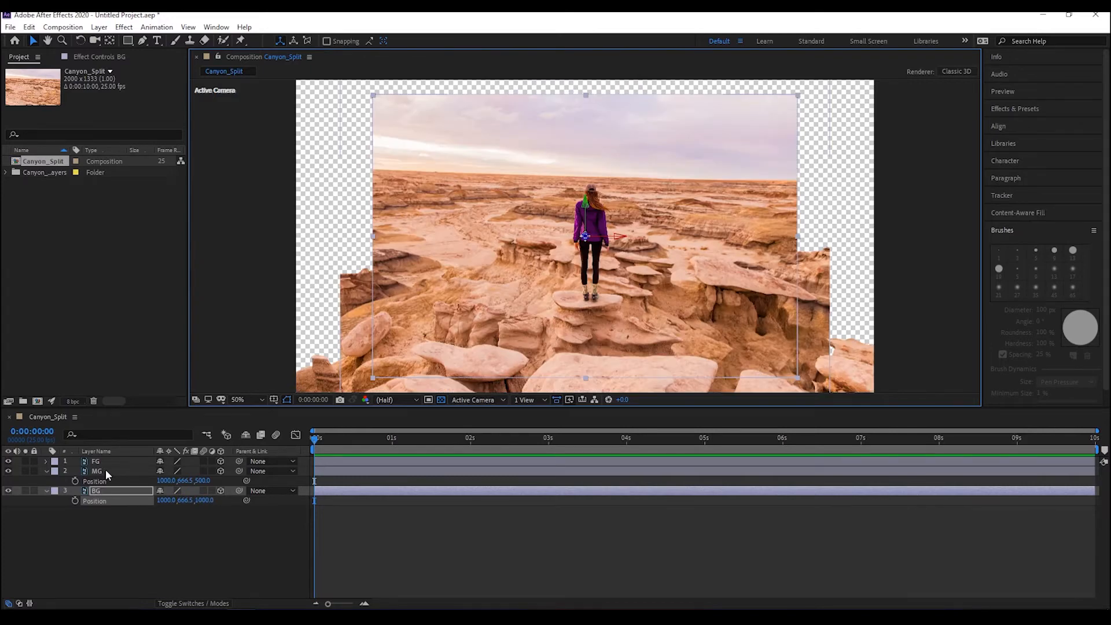
Scale the MG layer to 118.3% and the BG layer to 136.1% so both fill the frame, and collapse their properties.
left_click(105, 469, "shift")
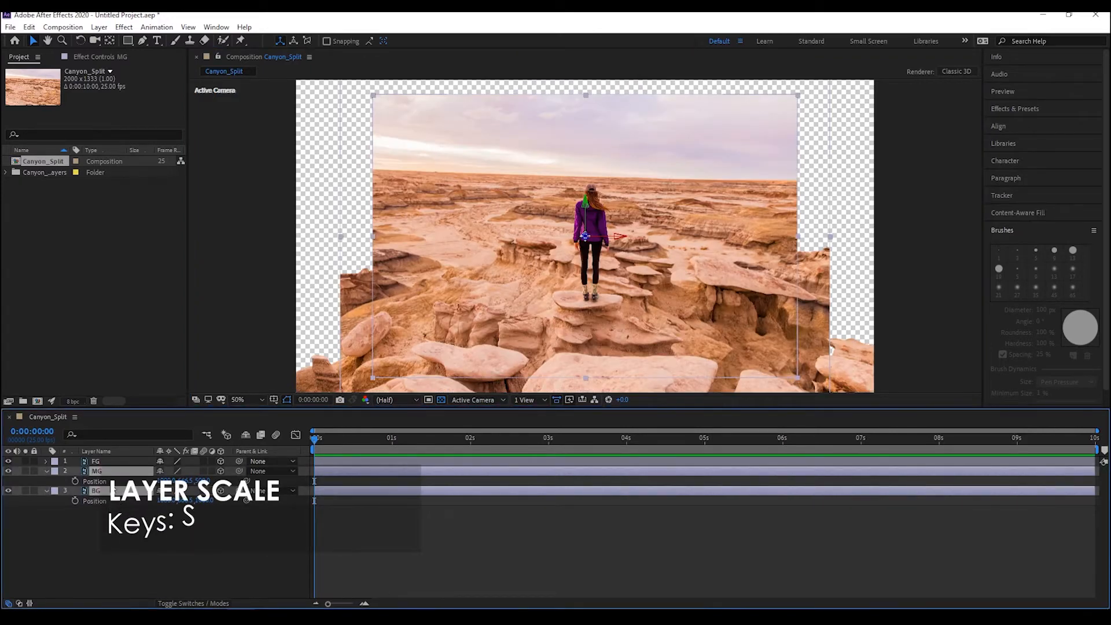
key("s")
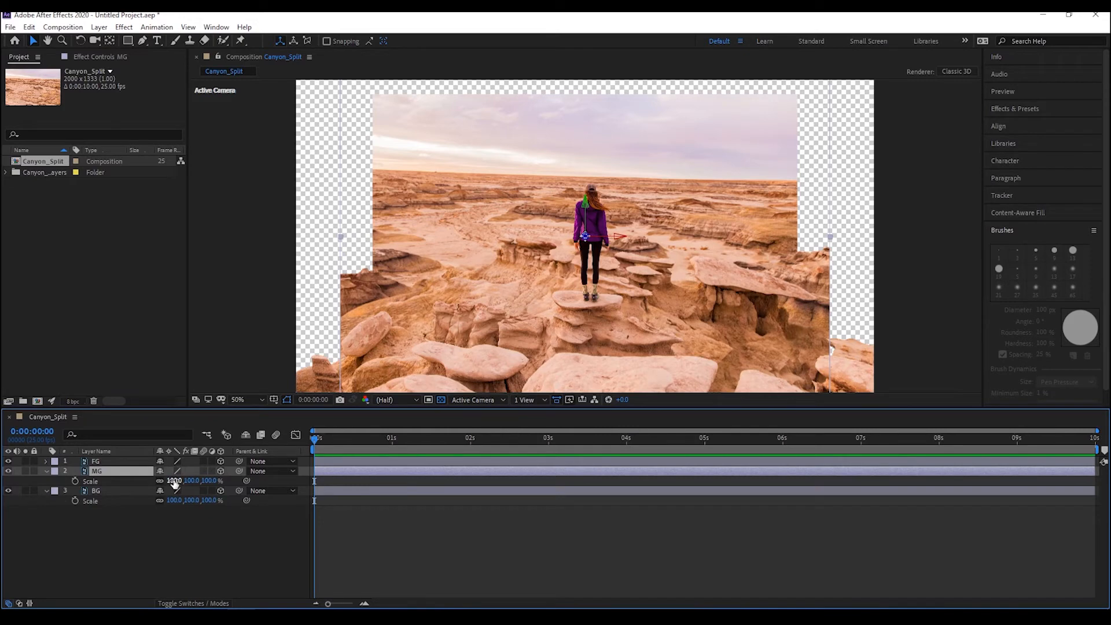
left_click_drag(174, 483, 367, 510)
left_click(187, 500)
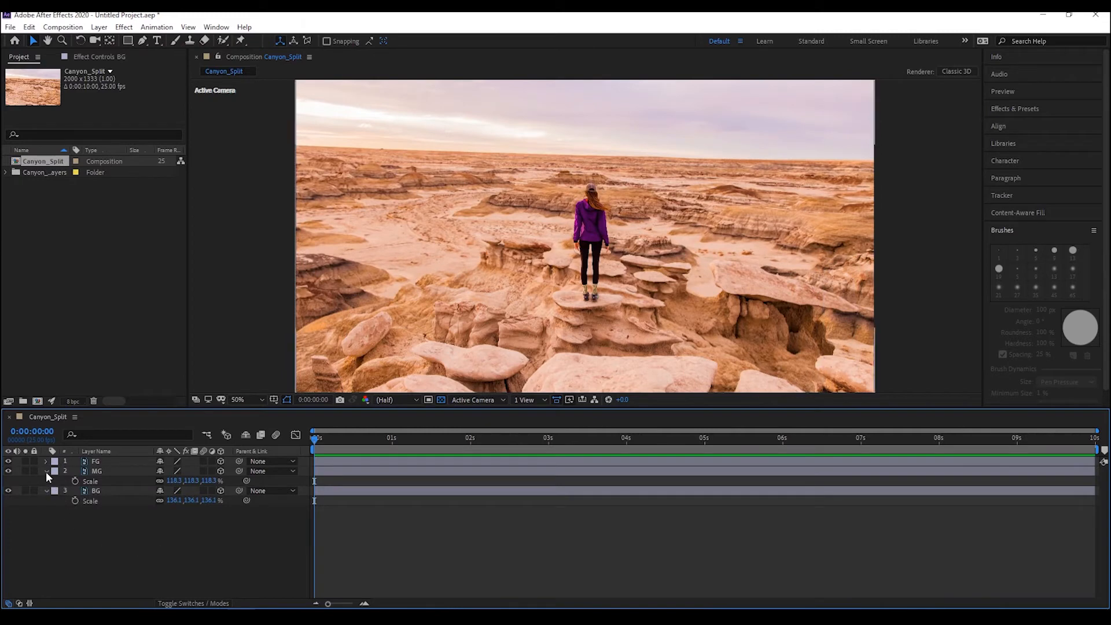
left_click(45, 470)
left_click(45, 481)
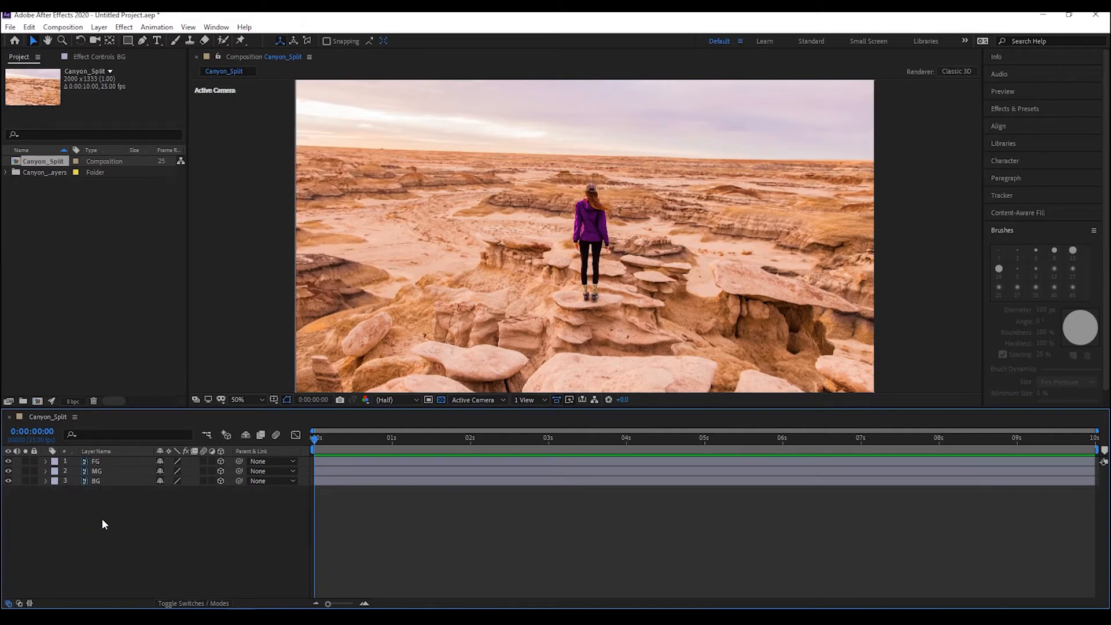
Add a two-node camera with the 50mm preset to the composition.
right_click(96, 516)
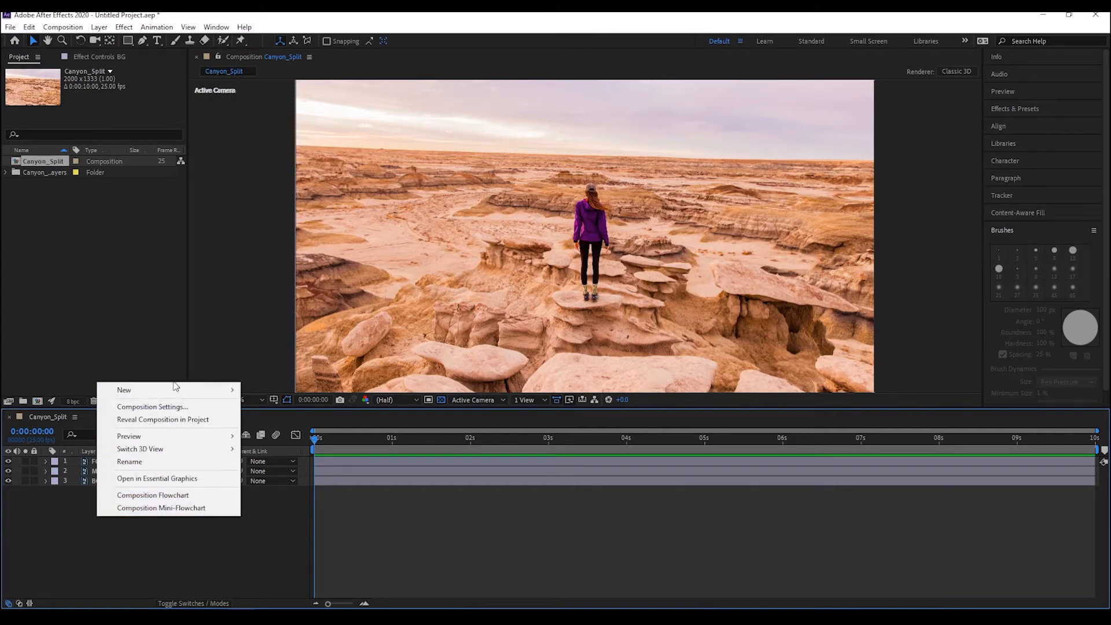
mouse_move(175, 390)
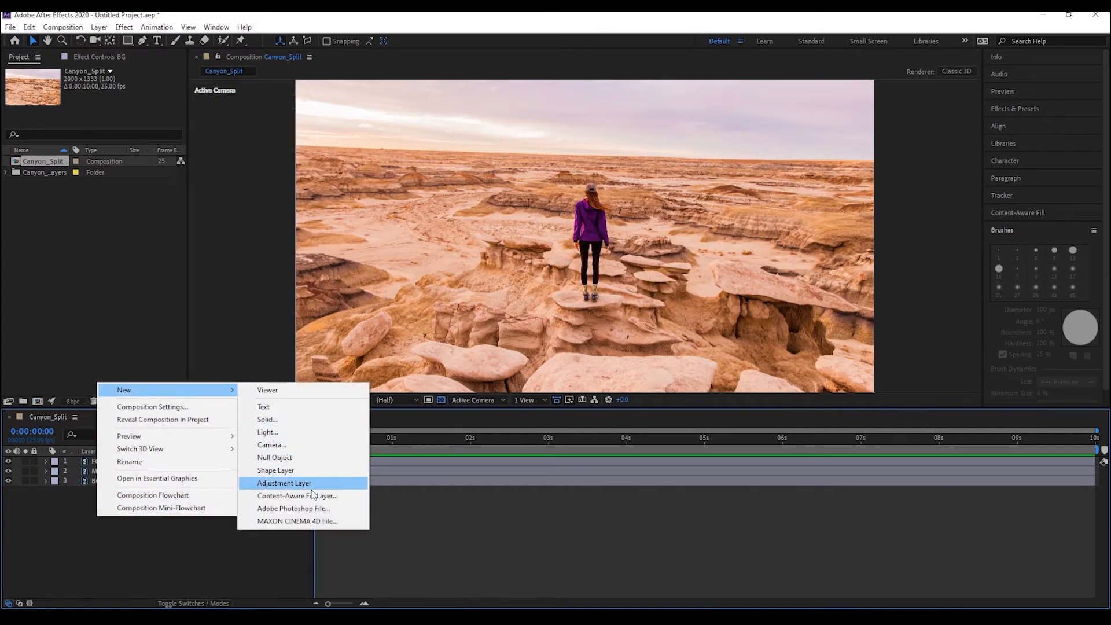
left_click(298, 444)
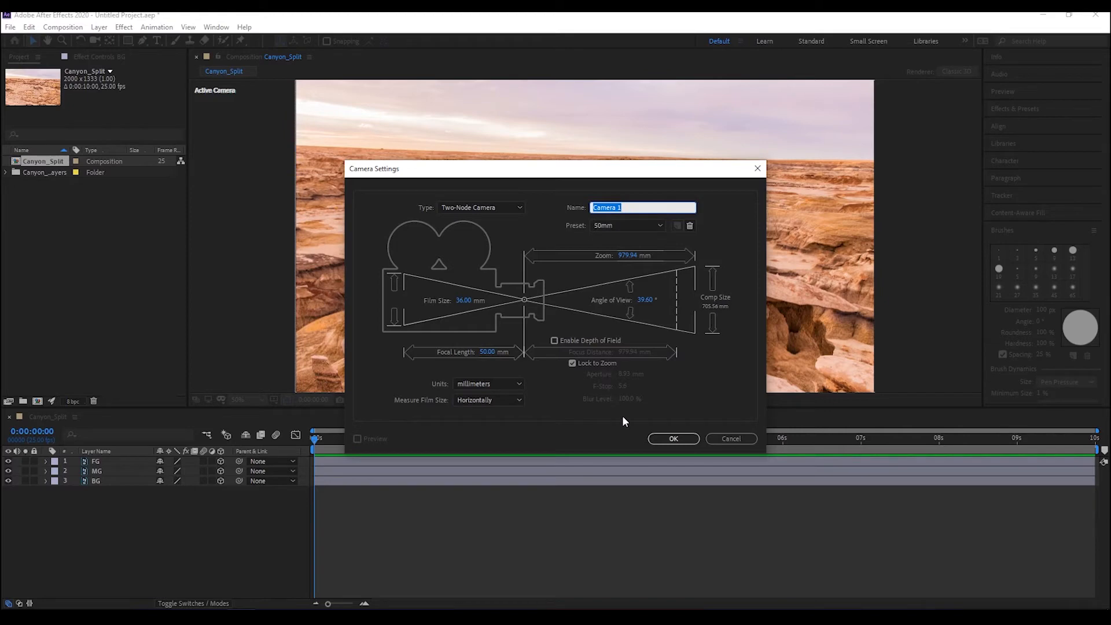
left_click(671, 438)
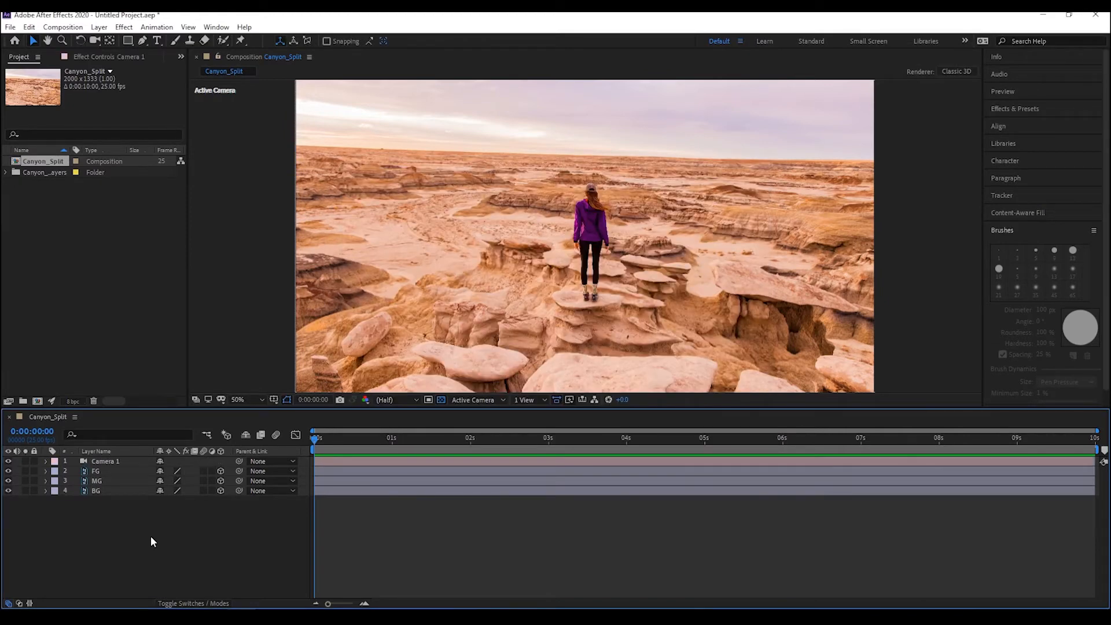
Add a null object to the composition and rename it CameraControl.
right_click(151, 536)
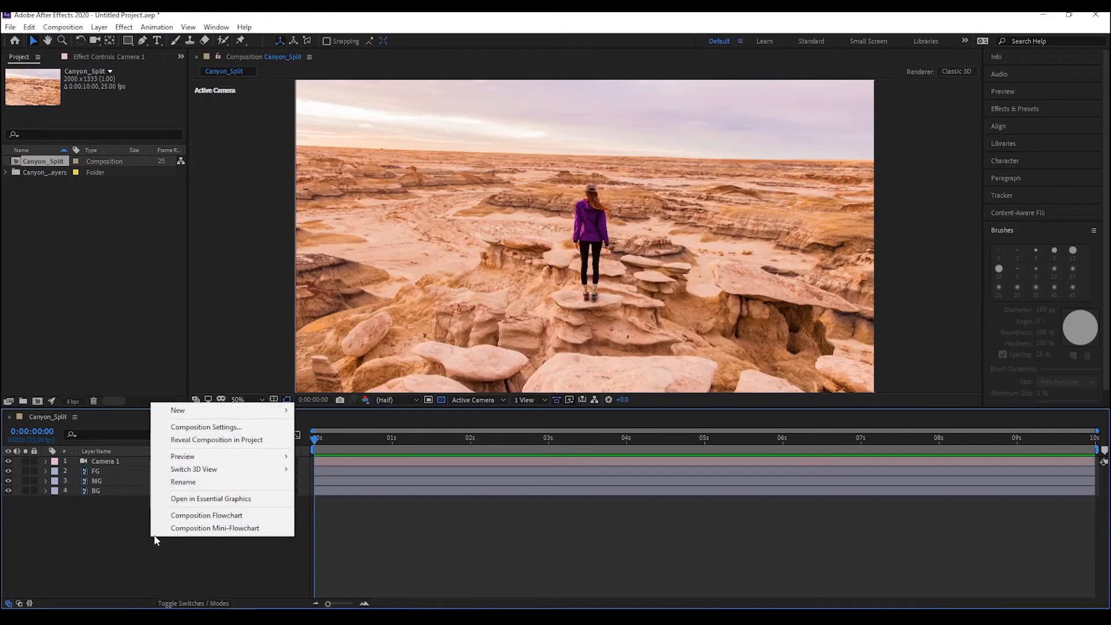
mouse_move(233, 412)
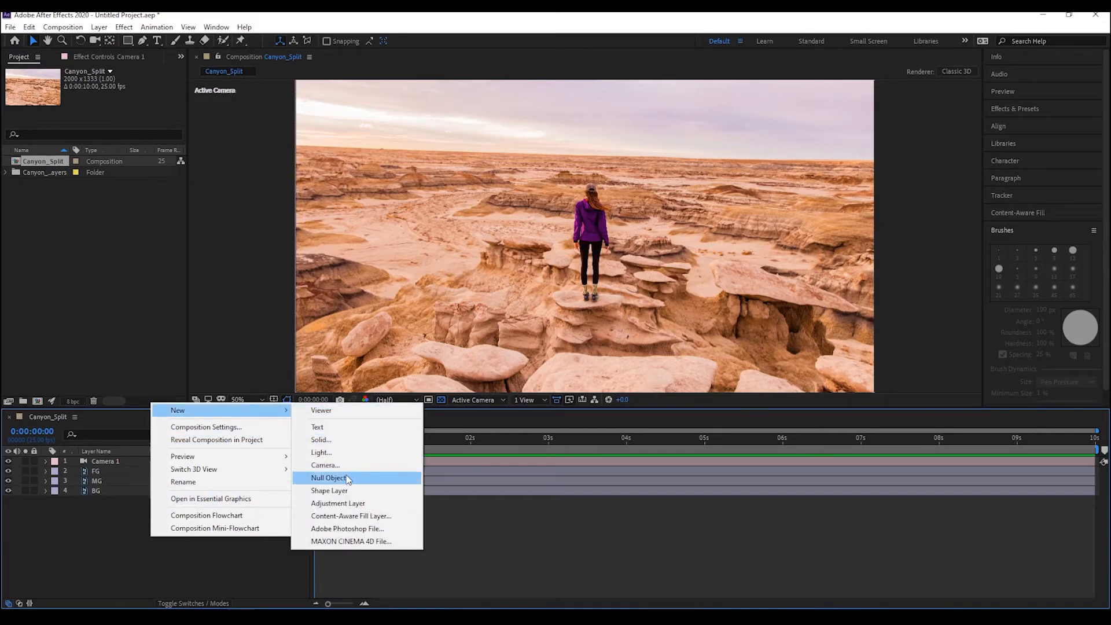
left_click(329, 477)
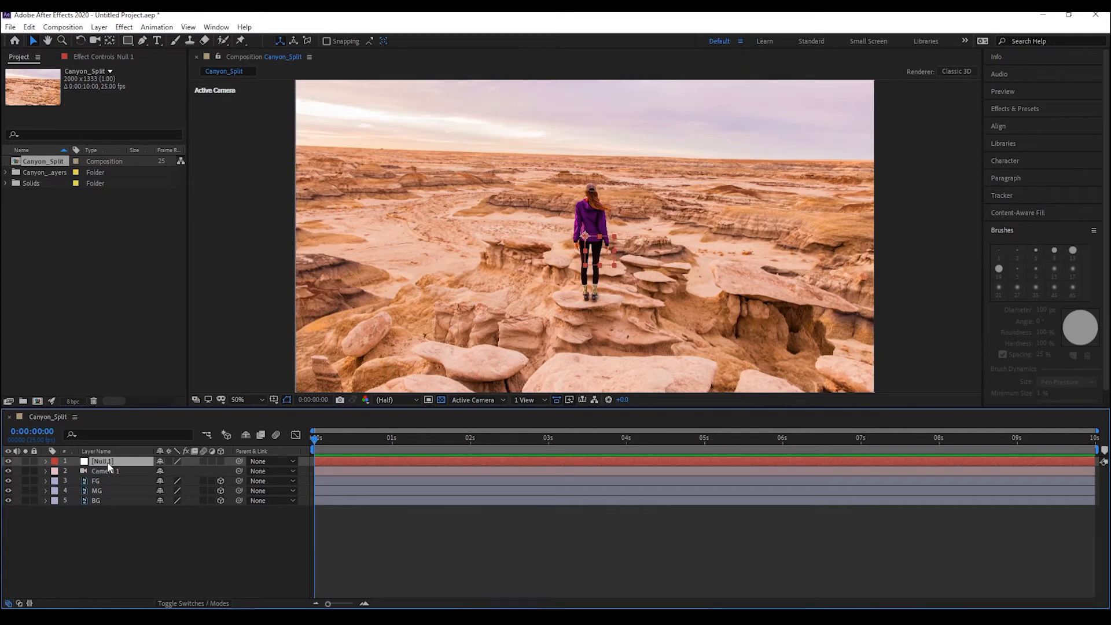
key("Return")
type("CameraControl")
key("Return")
Make the CameraControl null a 3D layer and parent the camera to it.
left_click(220, 461)
left_click(240, 471)
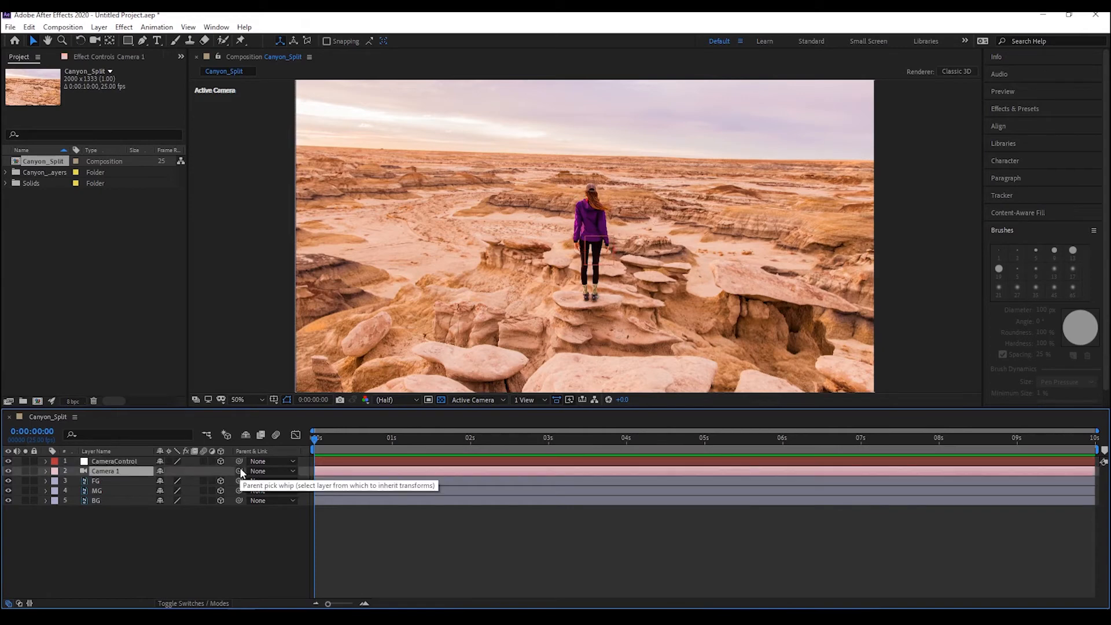
left_click_drag(241, 471, 145, 462)
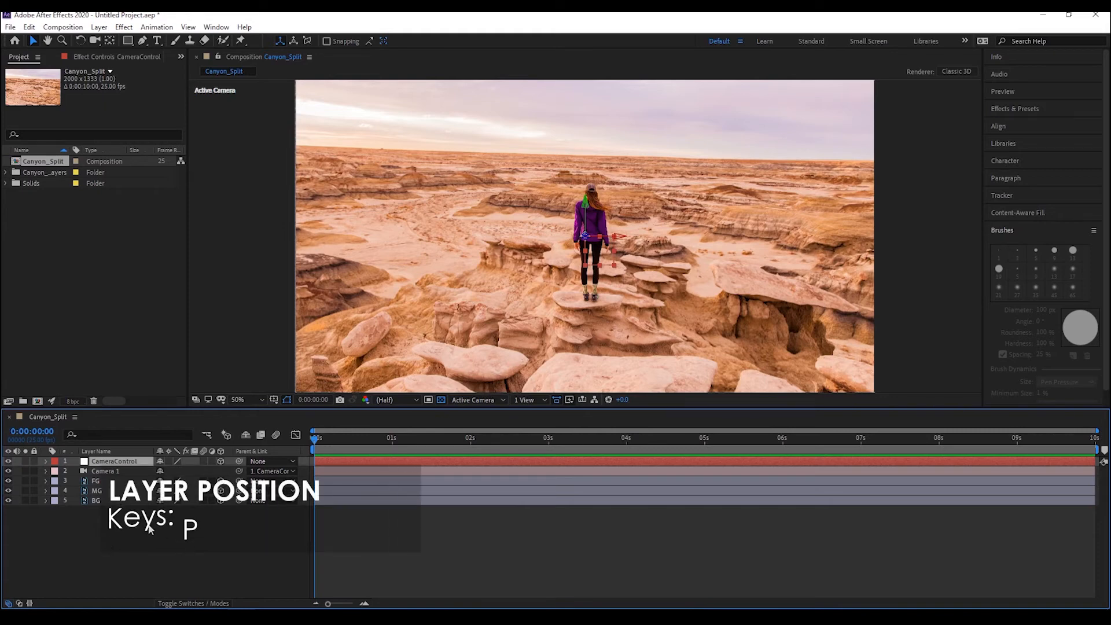
Reveal the CameraControl null's position and rotation properties, and set starting keyframes for Position and X Rotation at 0 seconds.
key("p")
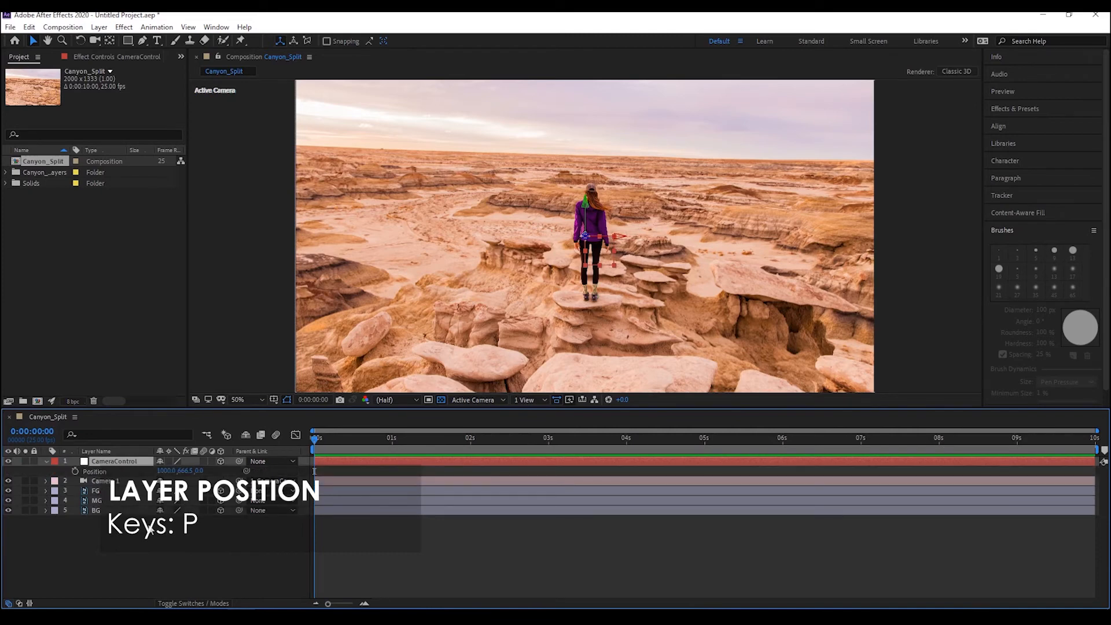
key("shift+r")
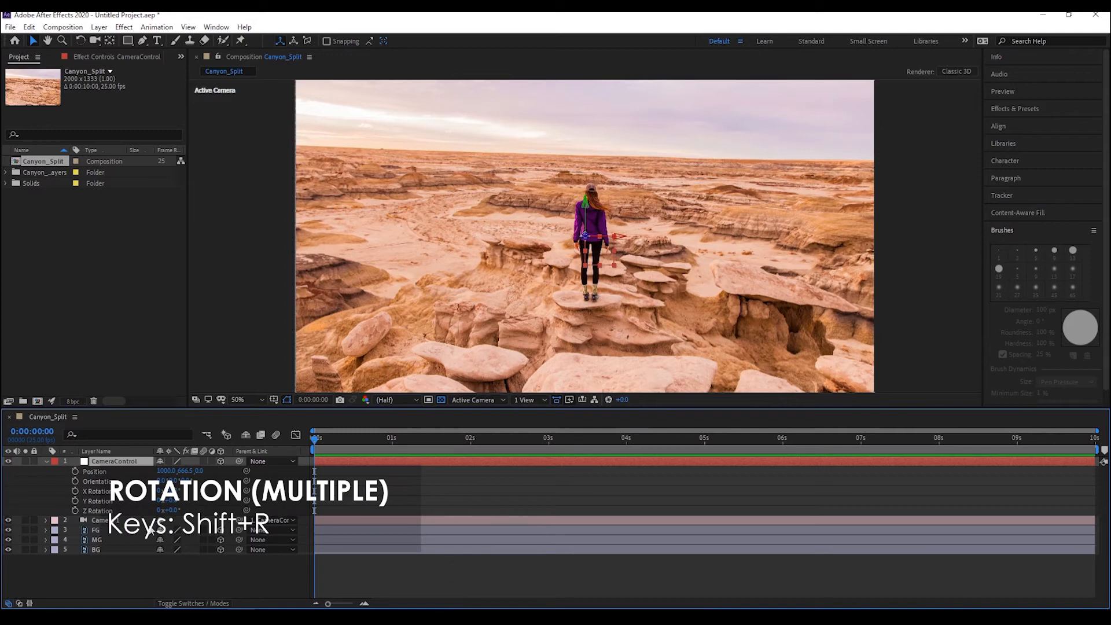
left_click(75, 471)
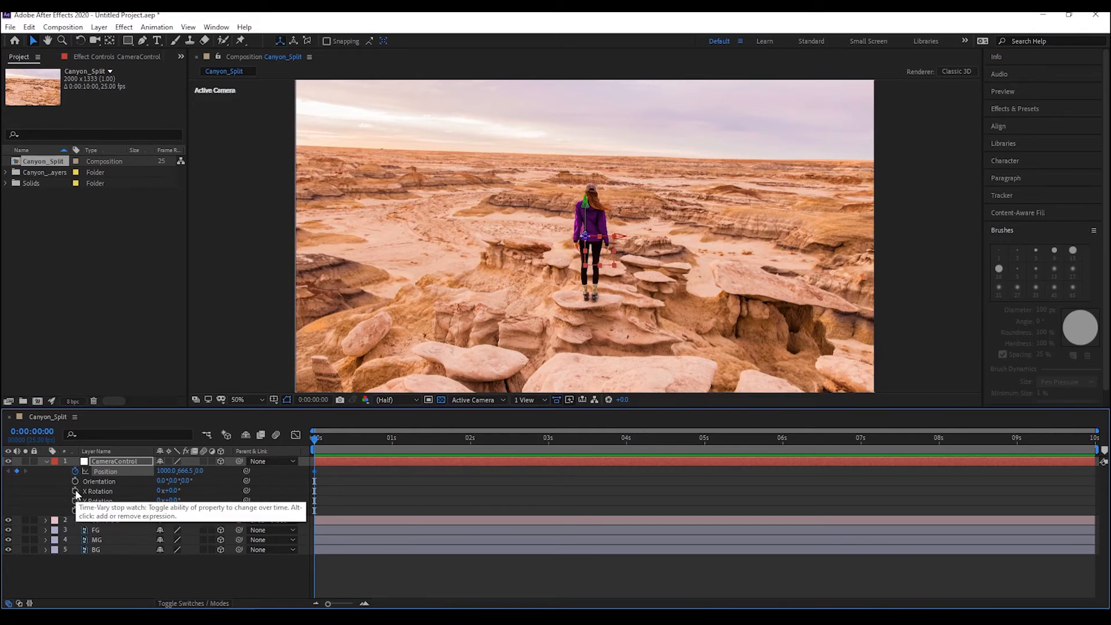
left_click(75, 491)
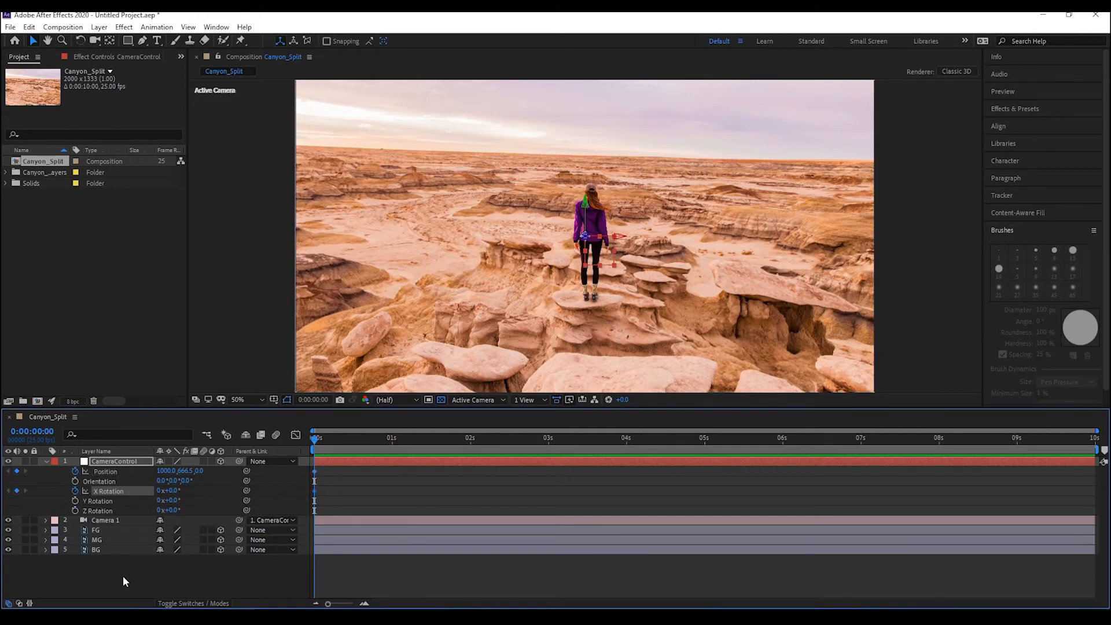
At 5 seconds, keyframe the CameraControl null's position with Y at 540 and Z at 700.
left_click(704, 444)
left_click(184, 472)
type("540")
key("Return")
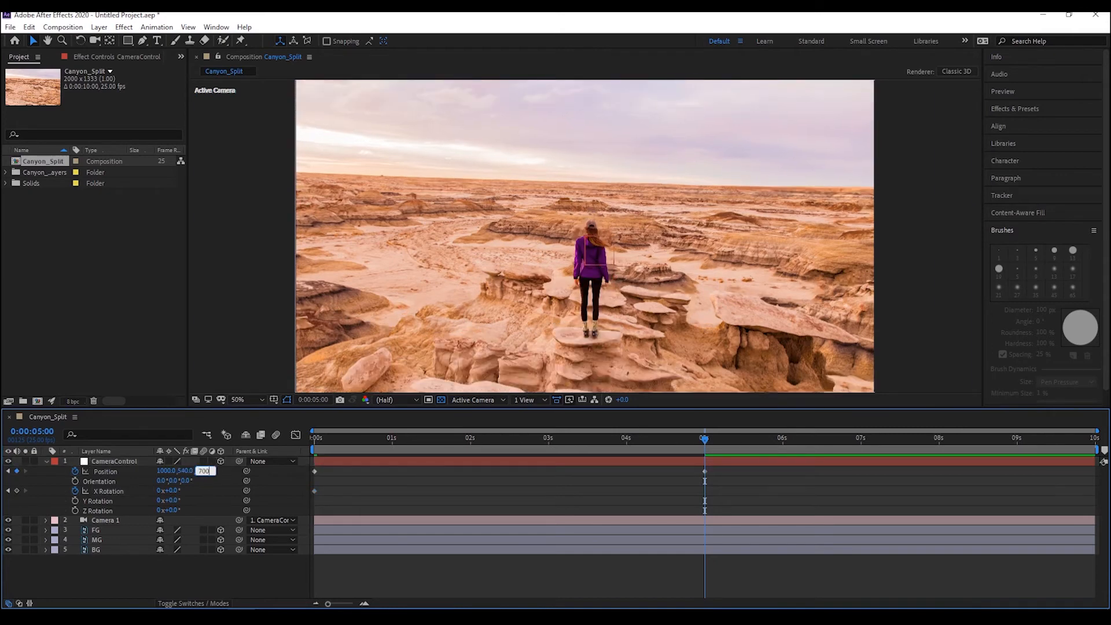
type("700")
key("Return")
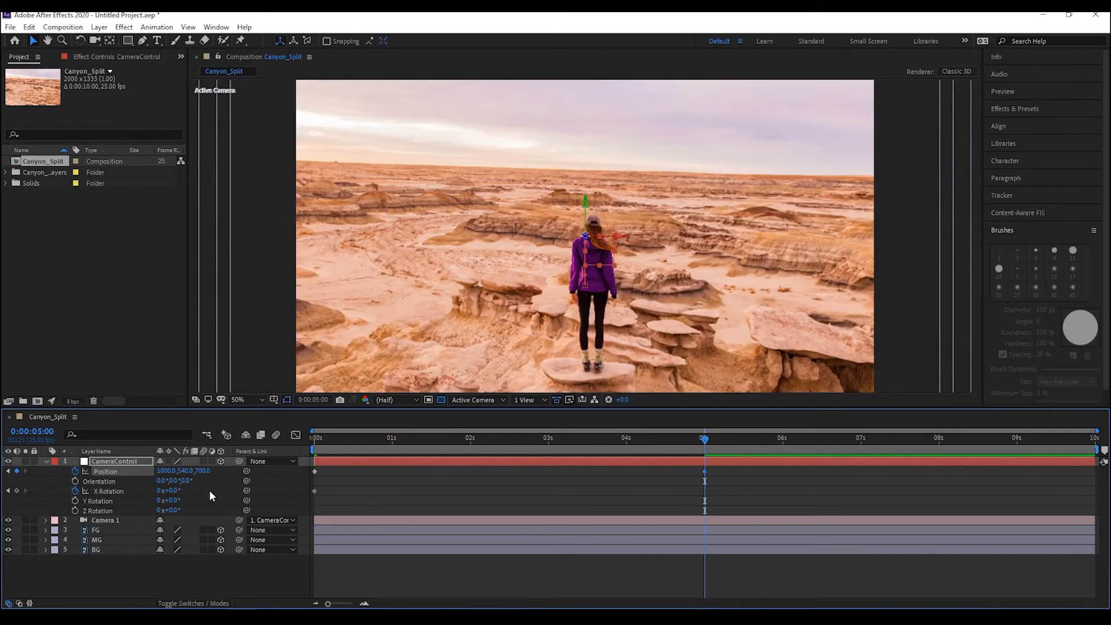
Set the CameraControl null's X Rotation to 5° at the 5-second mark.
left_click(174, 492)
type("5")
key("Return")
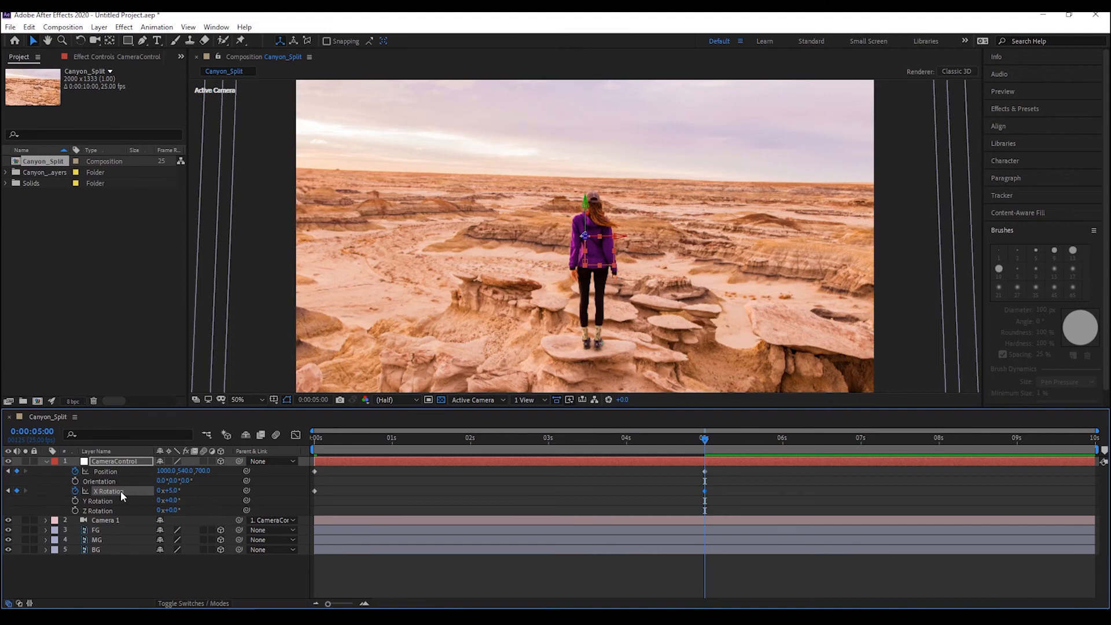
Apply Easy Ease to all Position and X Rotation keyframes of the CameraControl null.
left_click(114, 472, "shift")
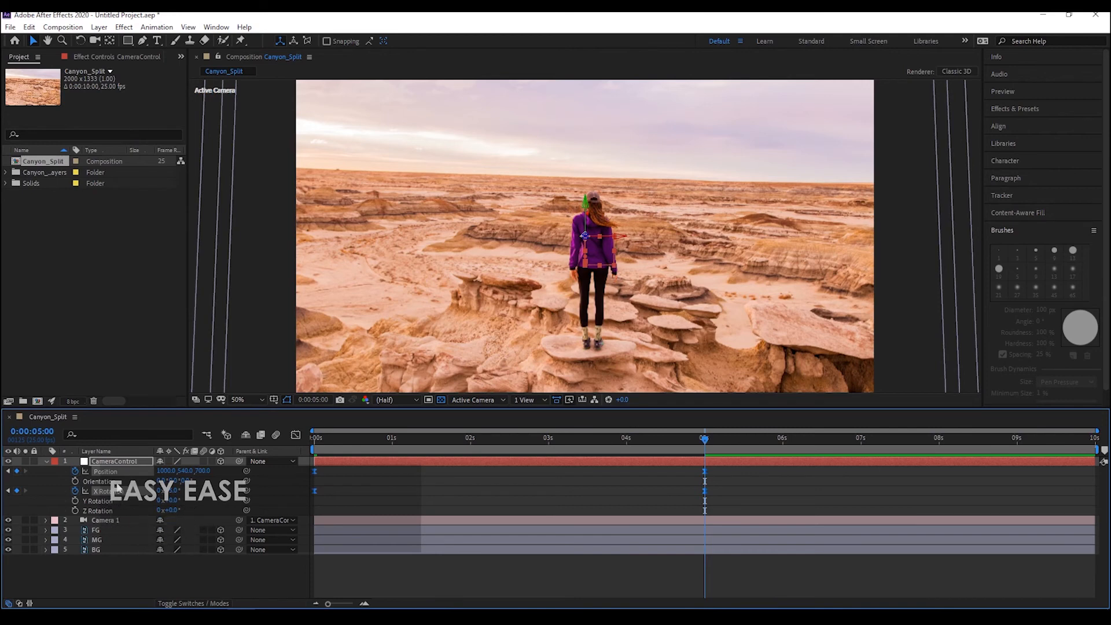
right_click(704, 489)
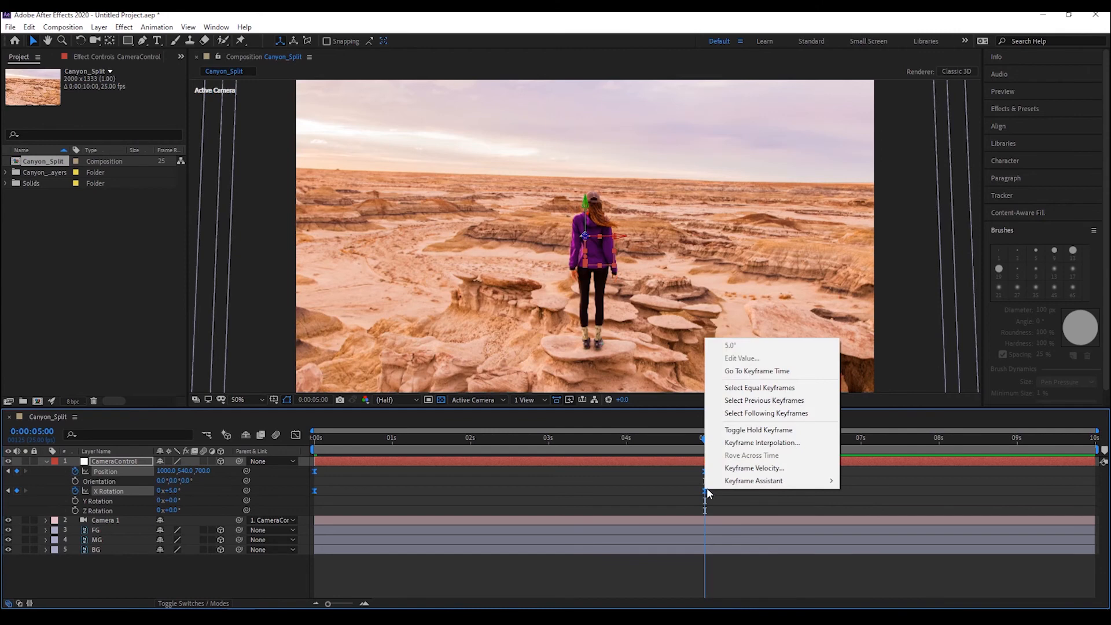
left_click(774, 494)
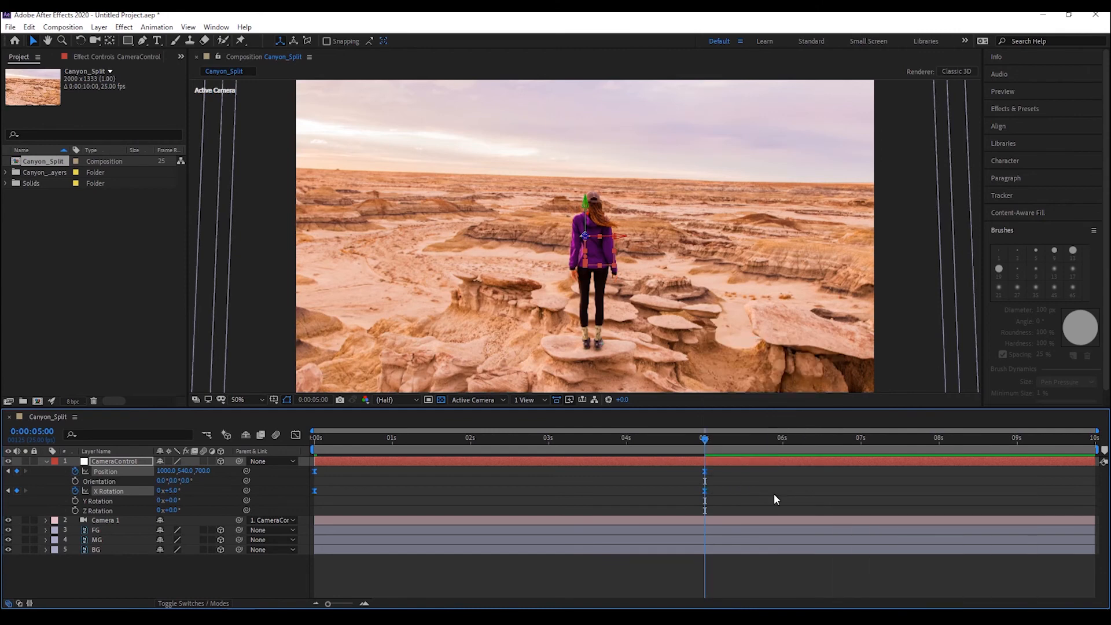
End the work area at 5 seconds and preview the camera animation from the start.
key("n")
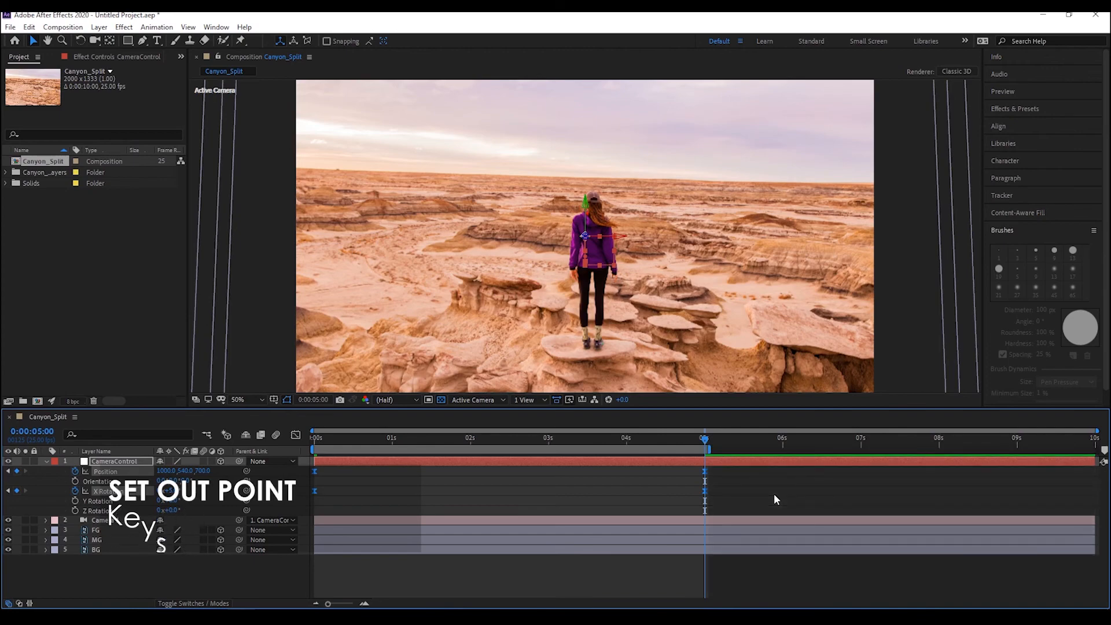
key("Home")
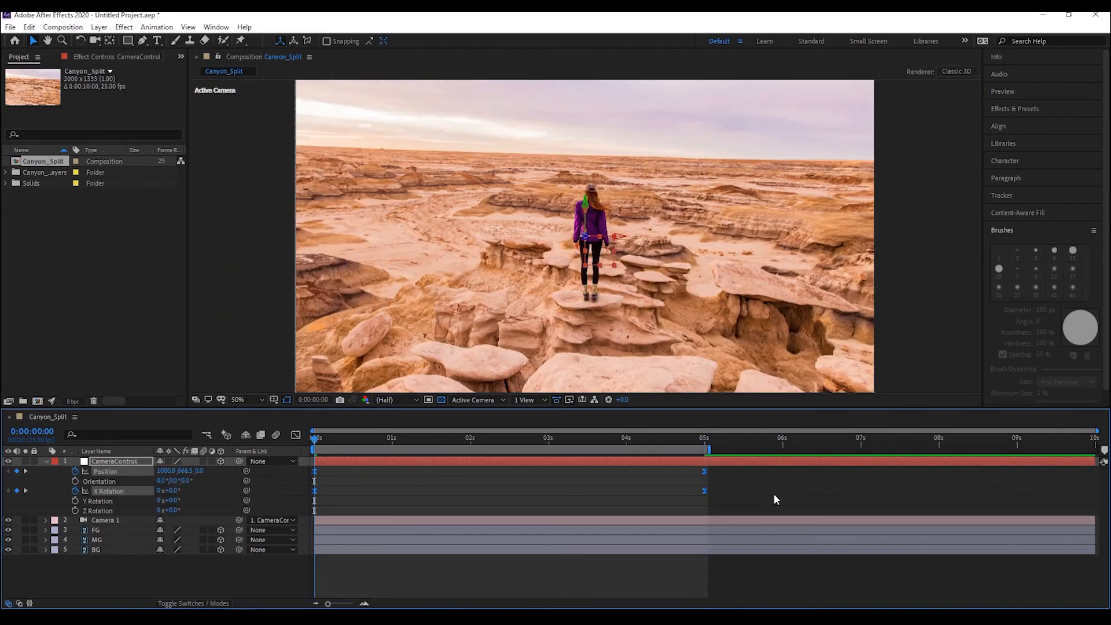
key("space")
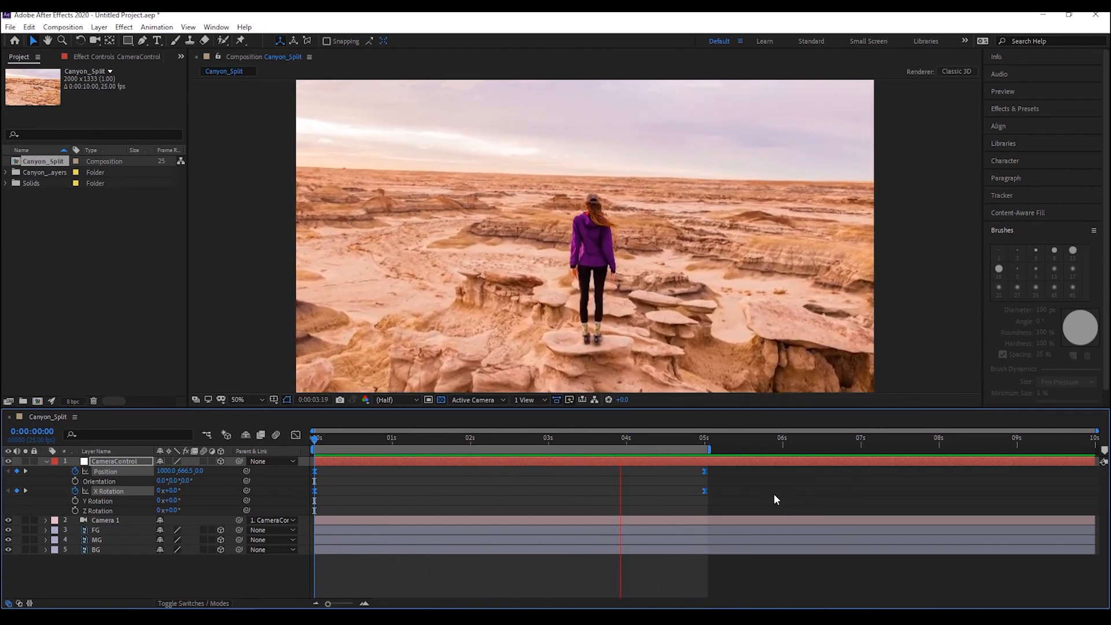
key("space")
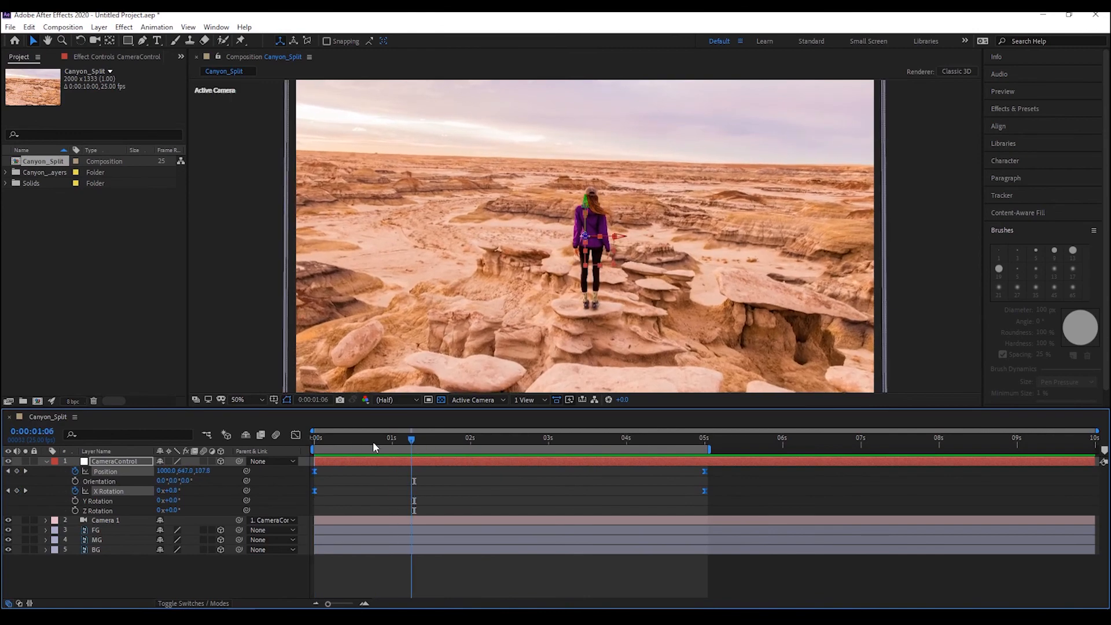
Switch the composition view to Custom View 1 and scrub through the timeline to examine the camera's movement through the layers.
left_click(479, 400)
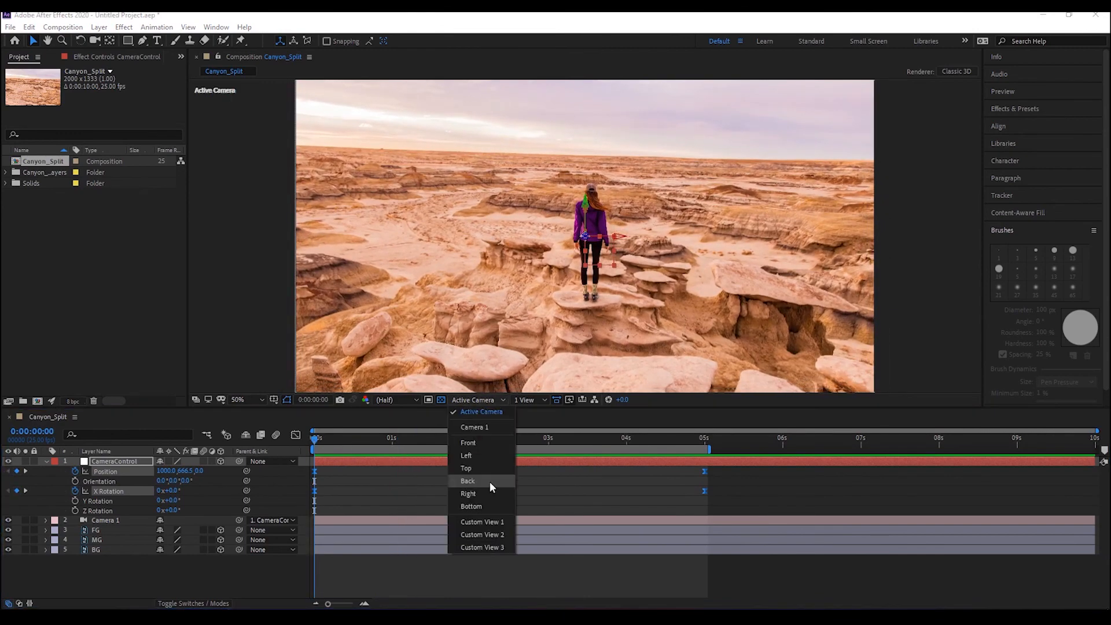
left_click(484, 522)
left_click_drag(314, 440, 381, 502)
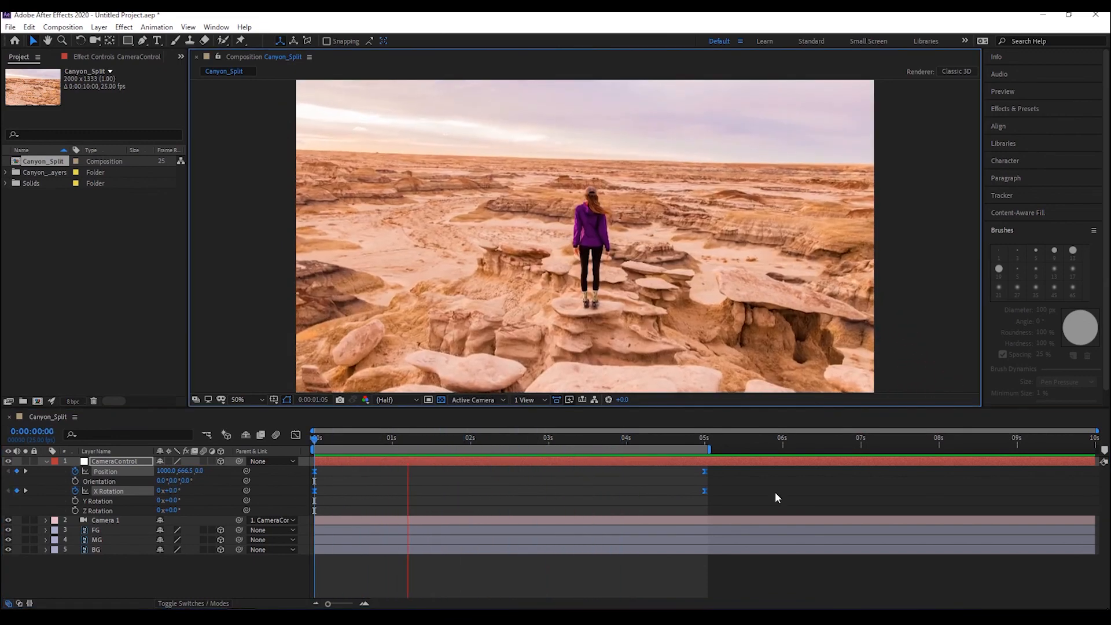